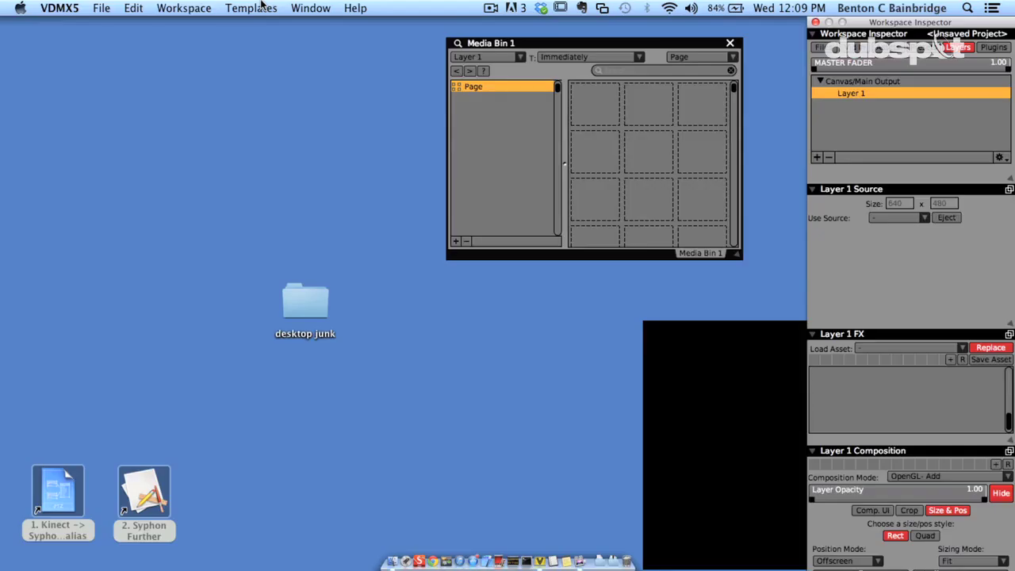
Load VDMX5's Simple Player template from the Templates menu
{"action": "left_click", "coordinate": [260, 6]}
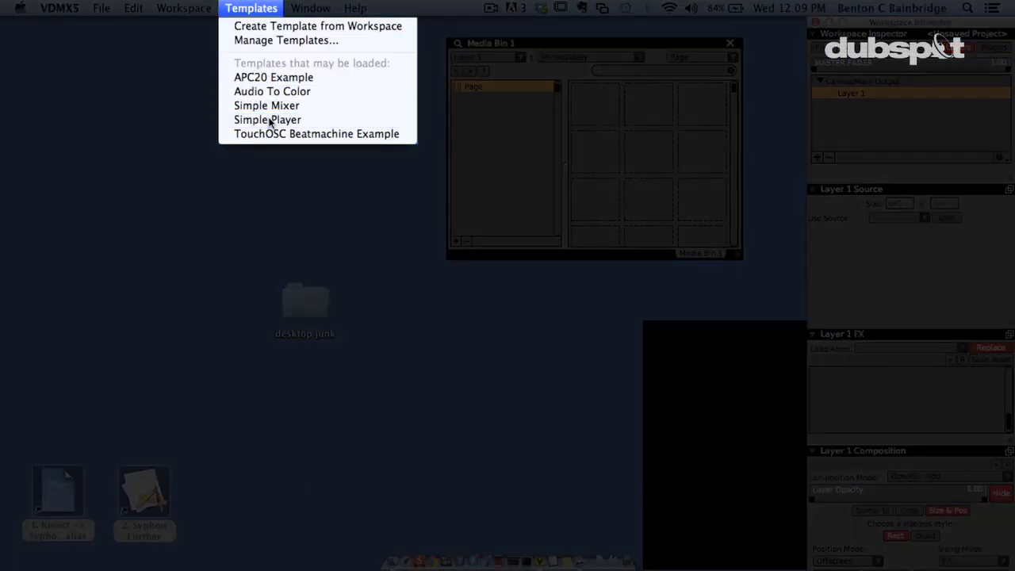
{"action": "left_click", "coordinate": [269, 119]}
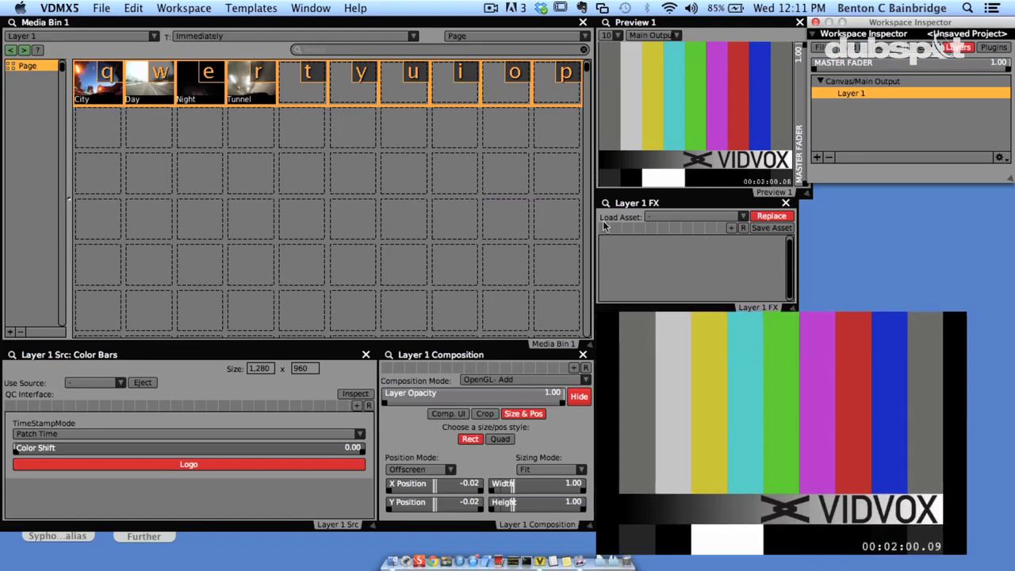
Review the output options with Cmd+F, then enlarge the Layer 1 color-bars output window
{"action": "key", "text": "super+f"}
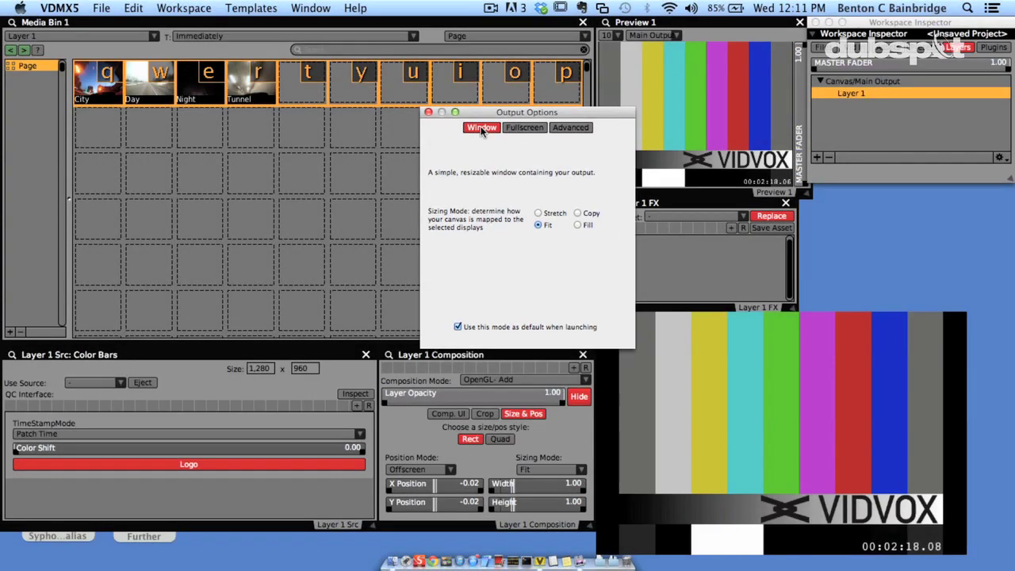
{"action": "left_click", "coordinate": [428, 112]}
{"action": "mouse_move", "coordinate": [967, 555]}
{"action": "left_mouse_down"}
{"action": "mouse_move", "coordinate": [984, 564]}
{"action": "mouse_move", "coordinate": [969, 547]}
{"action": "left_mouse_up"}
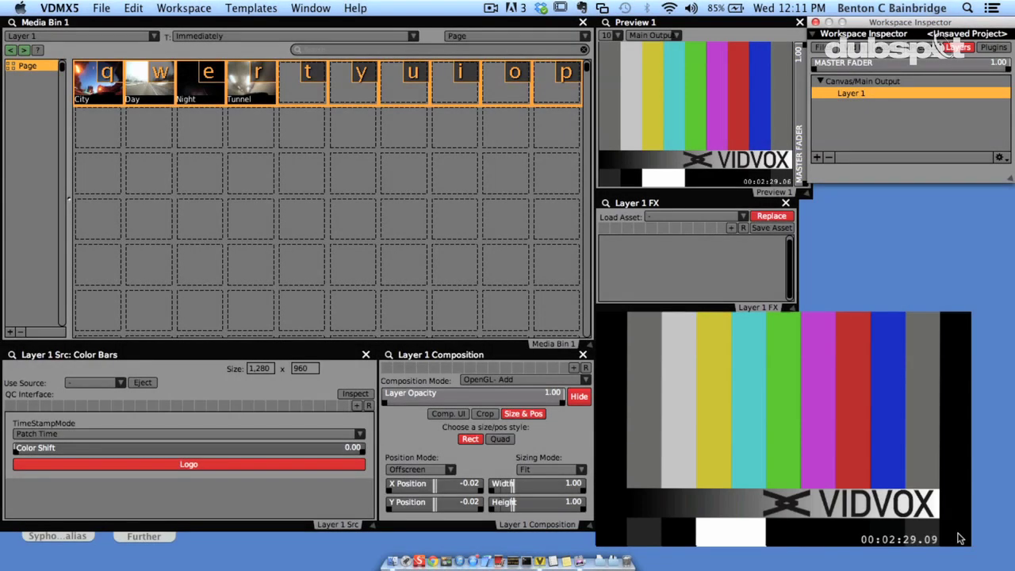
Bring all VDMX5 windows to the front via Window > Bring All to Front
{"action": "left_click", "coordinate": [310, 7]}
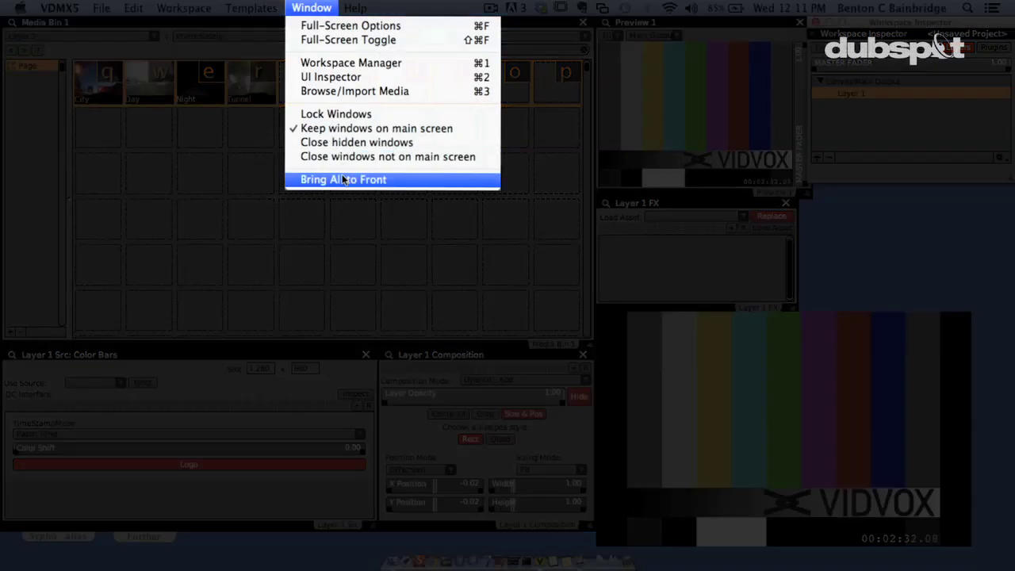
{"action": "left_click", "coordinate": [342, 180]}
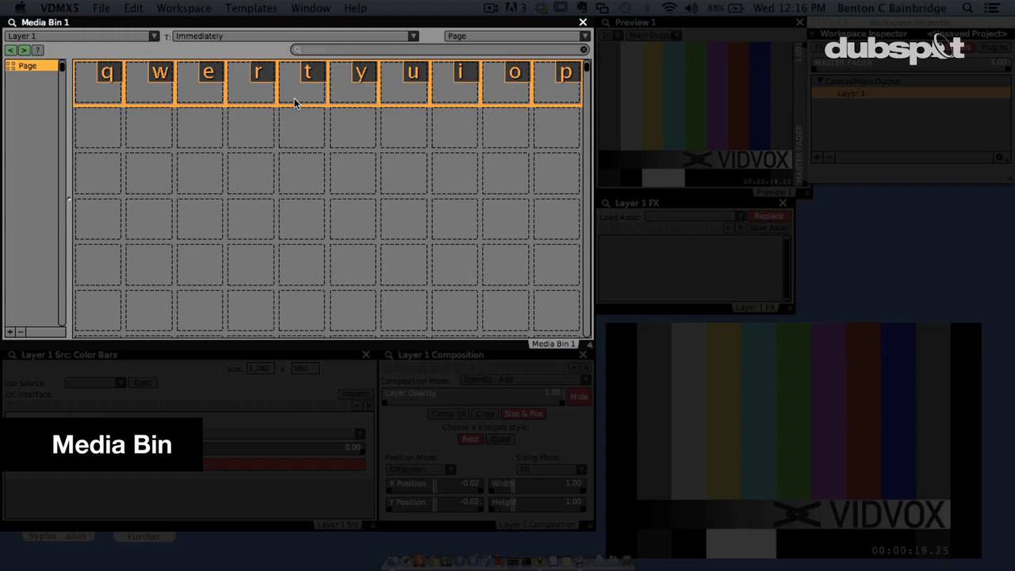
Drag the Movies_JPEG_720 folder from Finder into the media bin, loading City, Day, Night and Tunnel
{"action": "key", "text": "super+Tab"}
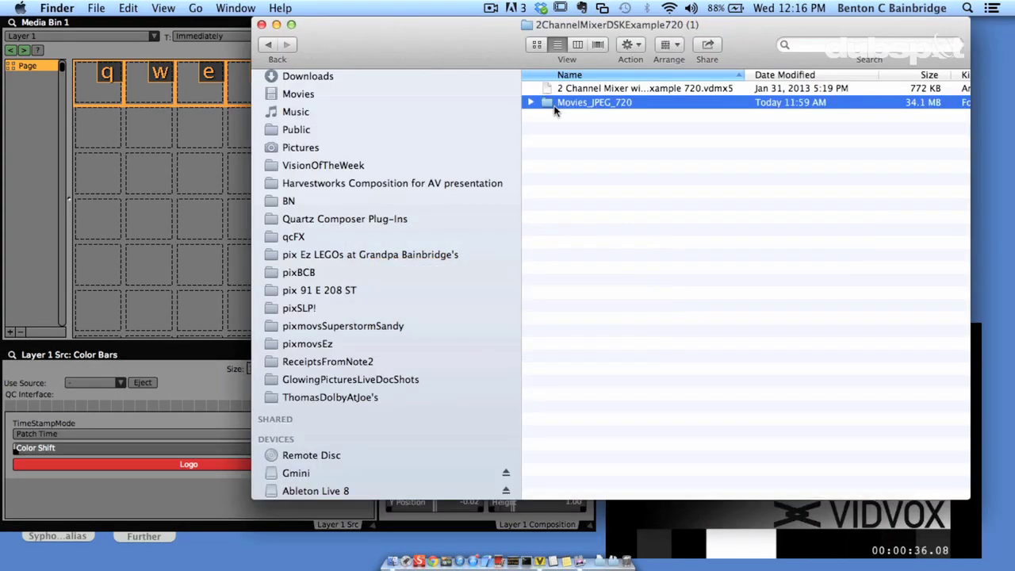
{"action": "left_click_drag", "start_coordinate": [548, 108], "coordinate": [177, 73]}
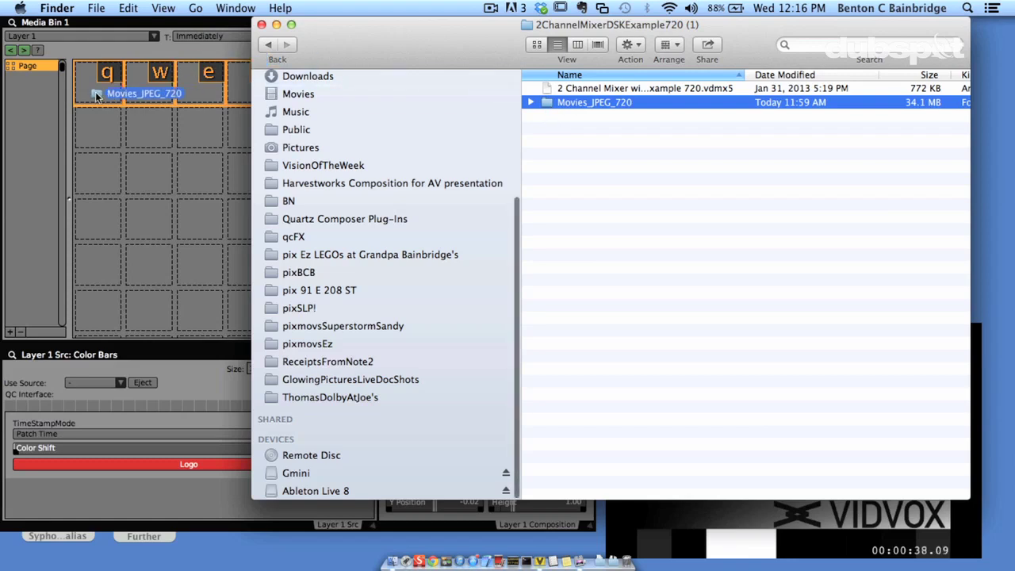
{"action": "left_click_drag", "start_coordinate": [95, 91], "coordinate": [96, 93]}
{"action": "left_click", "coordinate": [108, 134]}
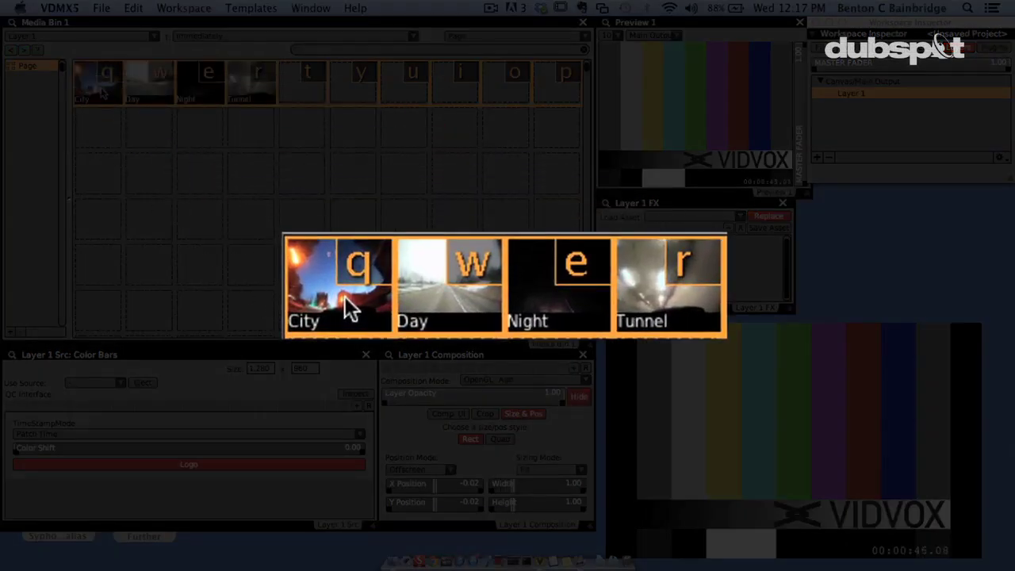
Play City and Day from the bin, then trigger Night, Day, Tunnel and City with e, w, r, q
{"action": "left_click", "coordinate": [102, 91]}
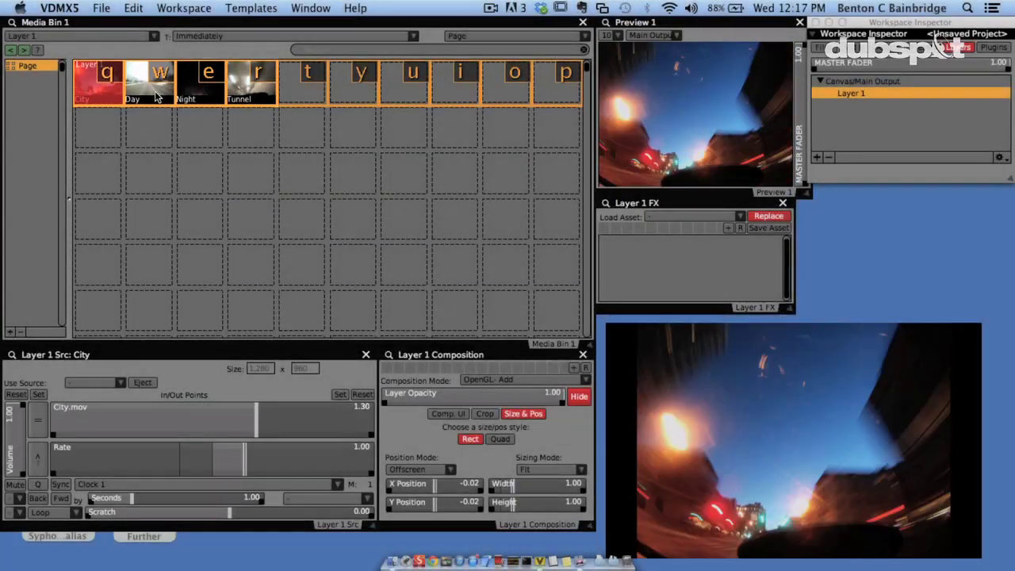
{"action": "left_click", "coordinate": [157, 96]}
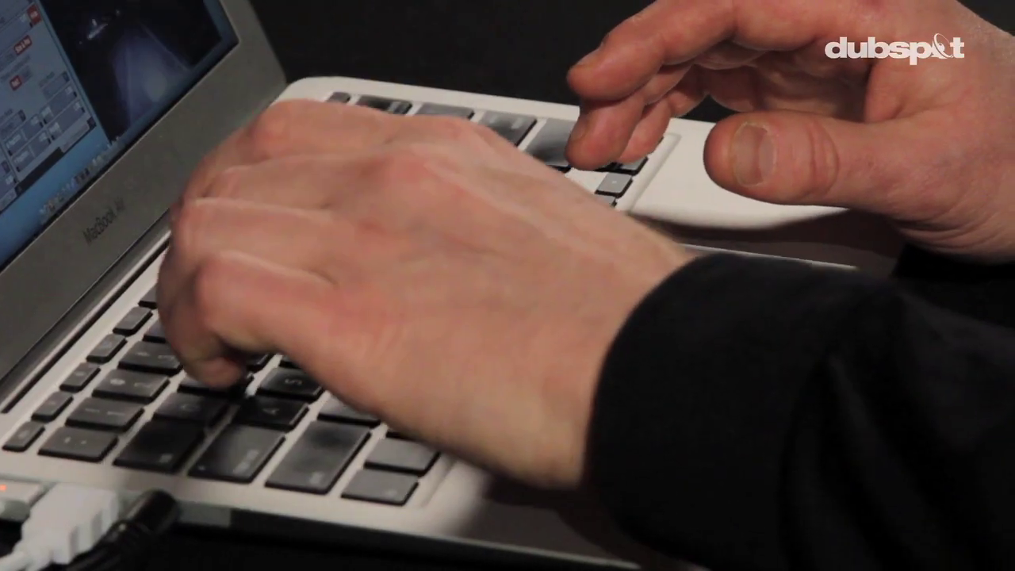
{"action": "key", "text": "e"}
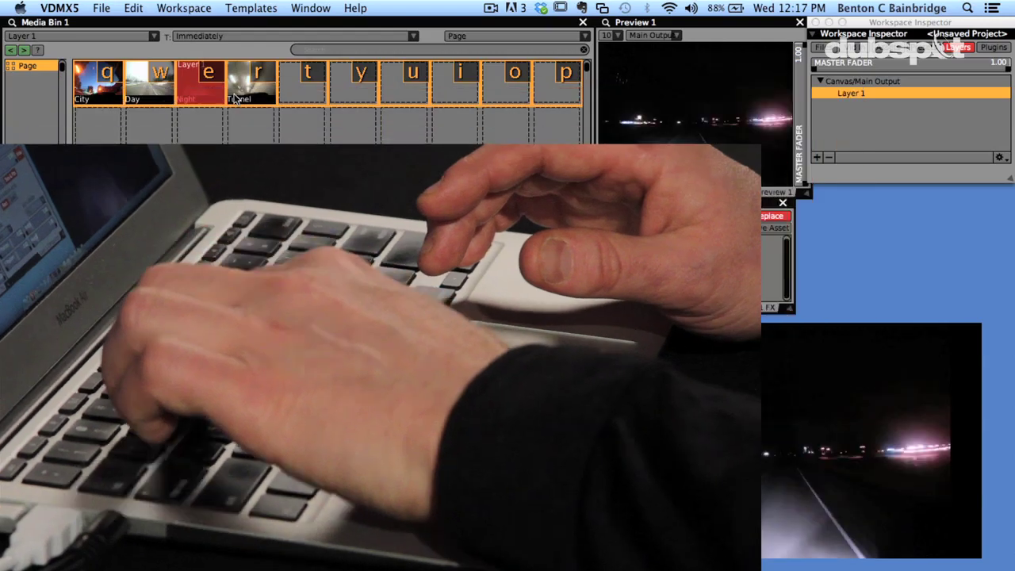
{"action": "key", "text": "w"}
{"action": "key", "text": "r"}
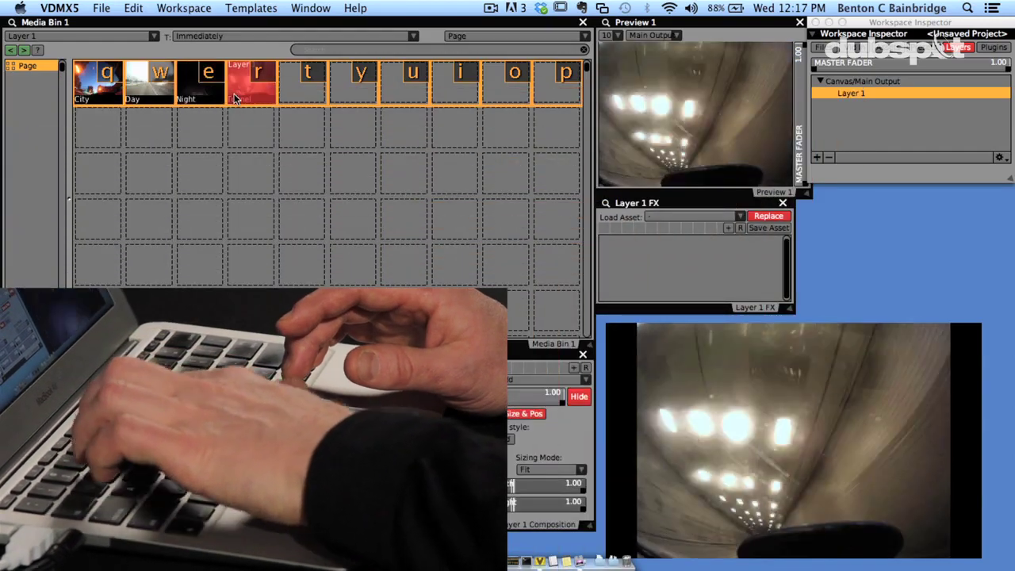
{"action": "key", "text": "q"}
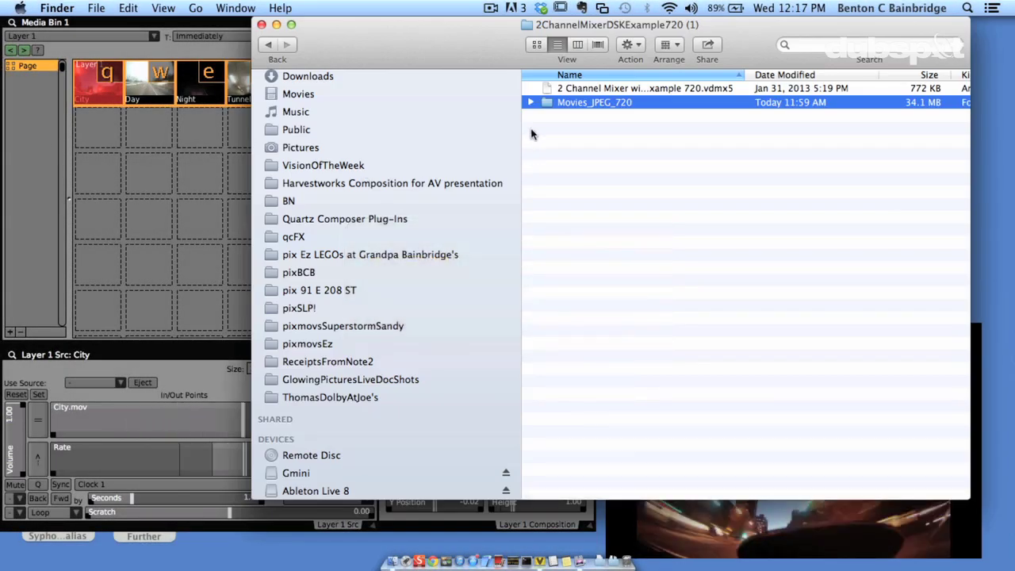
Add Movies_JPEG_720 as its own media bin page and inspect the City.mov playback slider
{"action": "left_click_drag", "start_coordinate": [544, 98], "coordinate": [32, 77]}
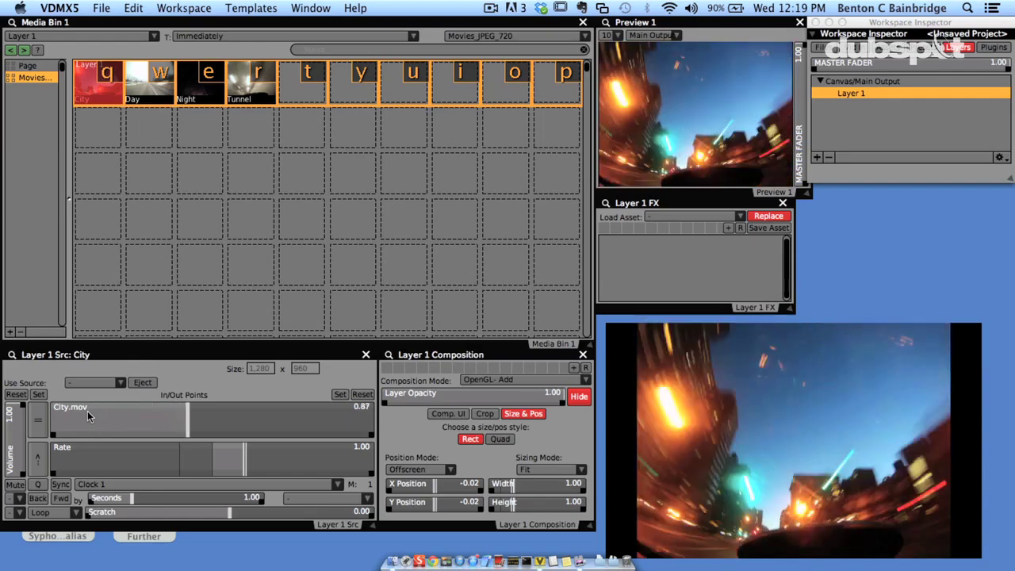
{"action": "right_click", "coordinate": [87, 411]}
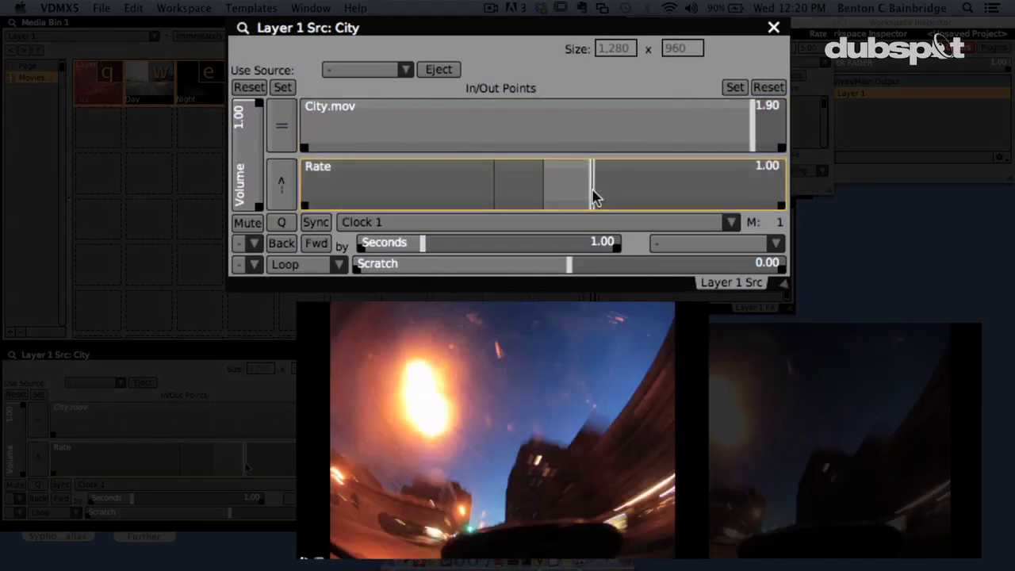
{"action": "mouse_move", "coordinate": [602, 197]}
{"action": "left_mouse_down"}
{"action": "mouse_move", "coordinate": [784, 199]}
{"action": "mouse_move", "coordinate": [318, 167]}
{"action": "mouse_move", "coordinate": [277, 185]}
{"action": "mouse_move", "coordinate": [593, 190]}
{"action": "left_mouse_up"}
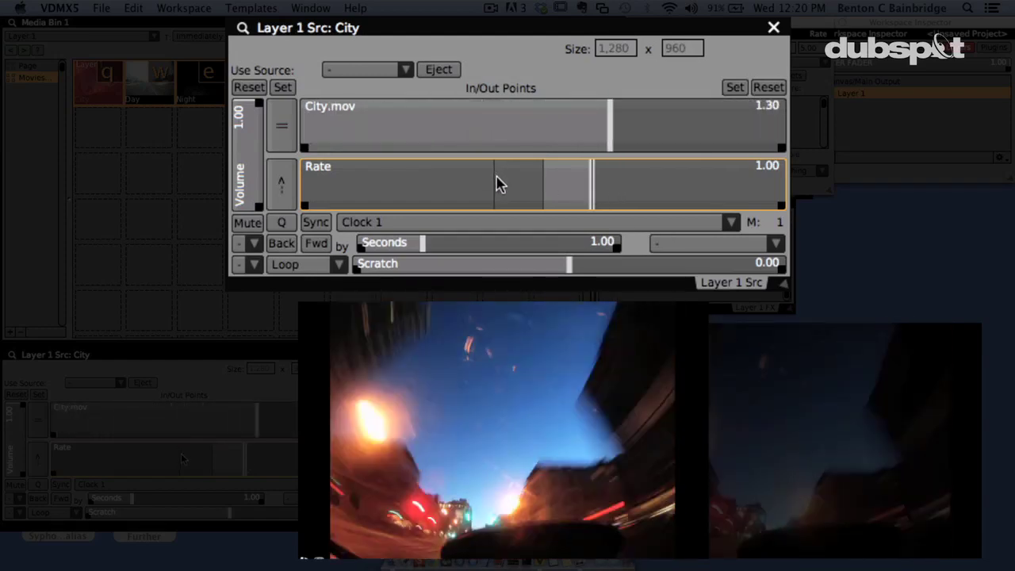
{"action": "left_click", "coordinate": [494, 186]}
{"action": "left_click", "coordinate": [539, 198]}
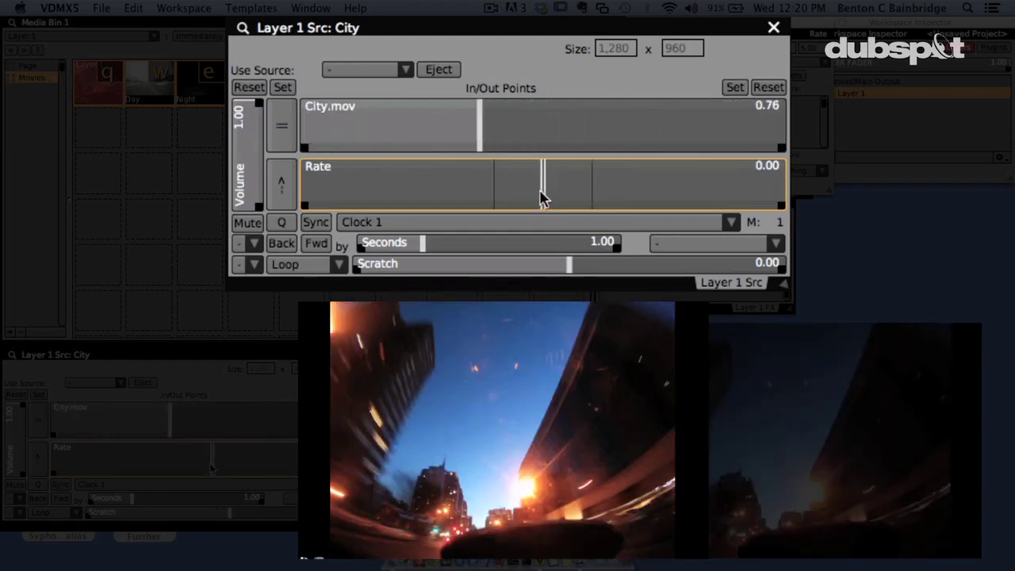
{"action": "left_click", "coordinate": [596, 198]}
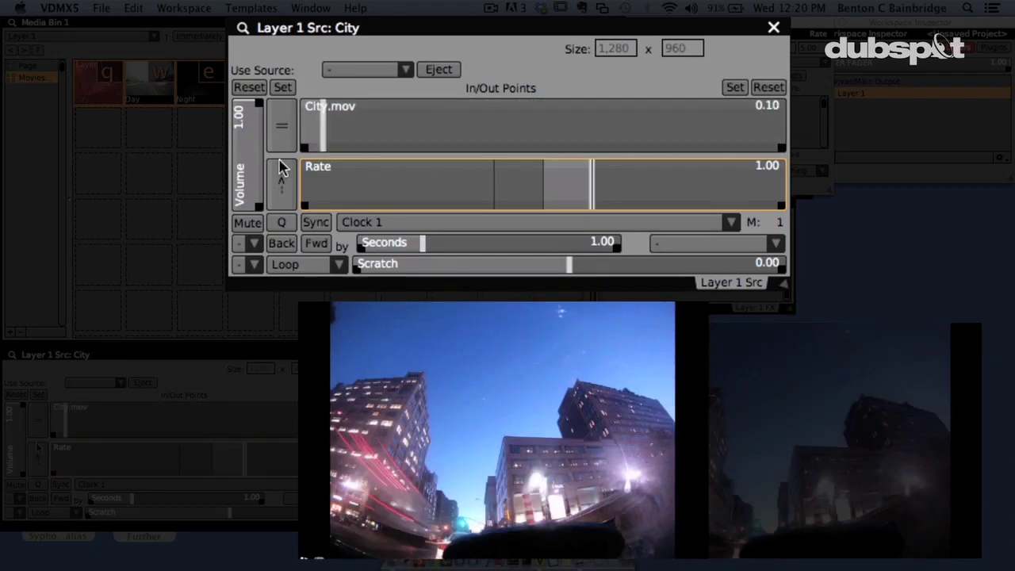
{"action": "left_click", "coordinate": [281, 184]}
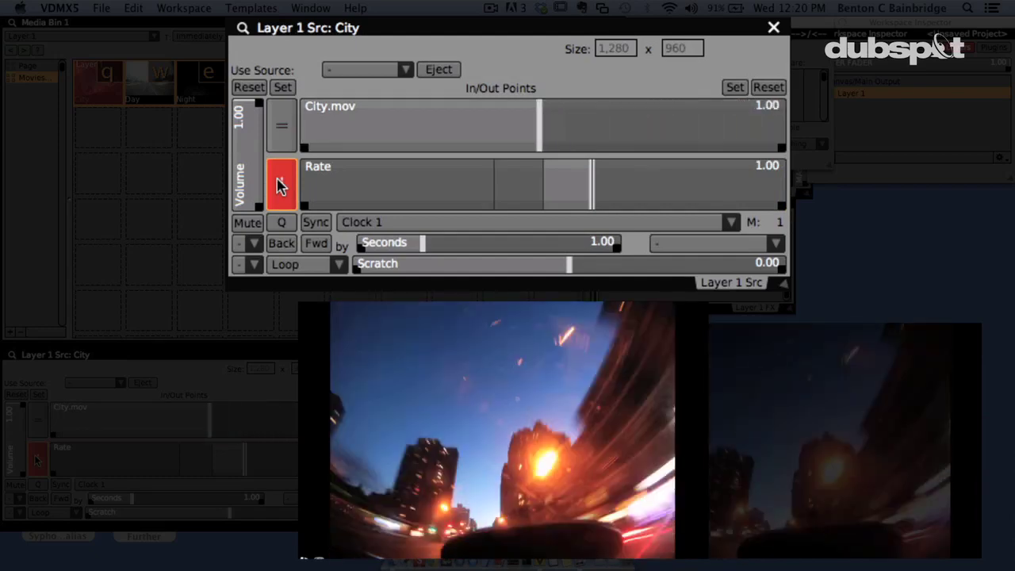
{"action": "left_click", "coordinate": [280, 185]}
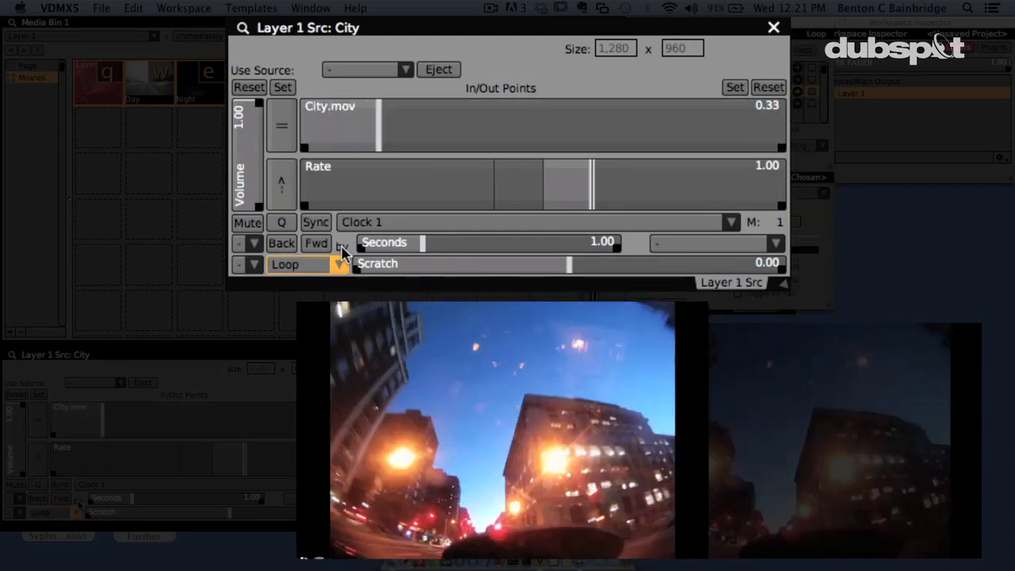
Skip City back a step, then try the Reversing Loop, Hold and Cut to Black loop modes
{"action": "left_click", "coordinate": [303, 245]}
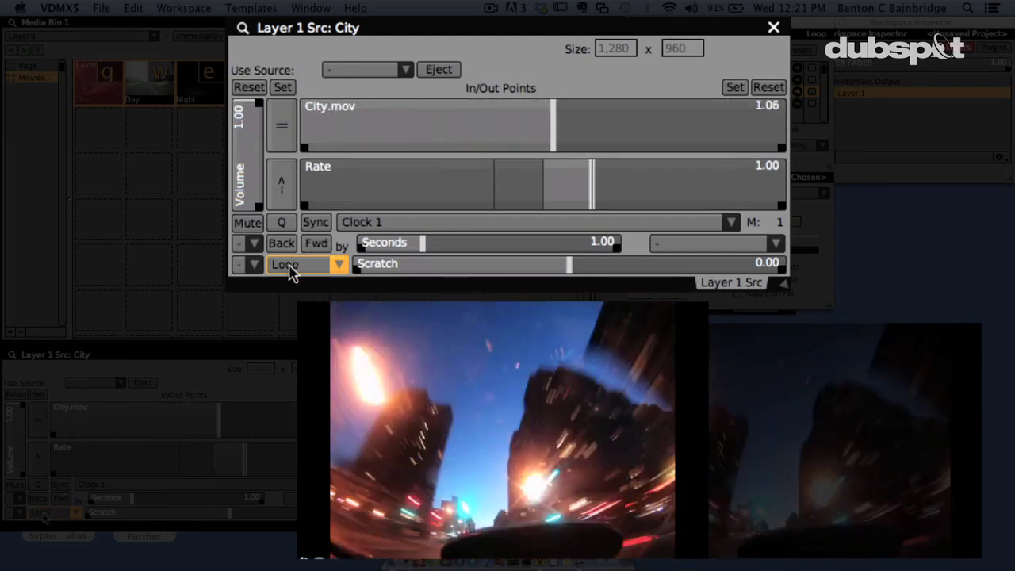
{"action": "left_click", "coordinate": [293, 265]}
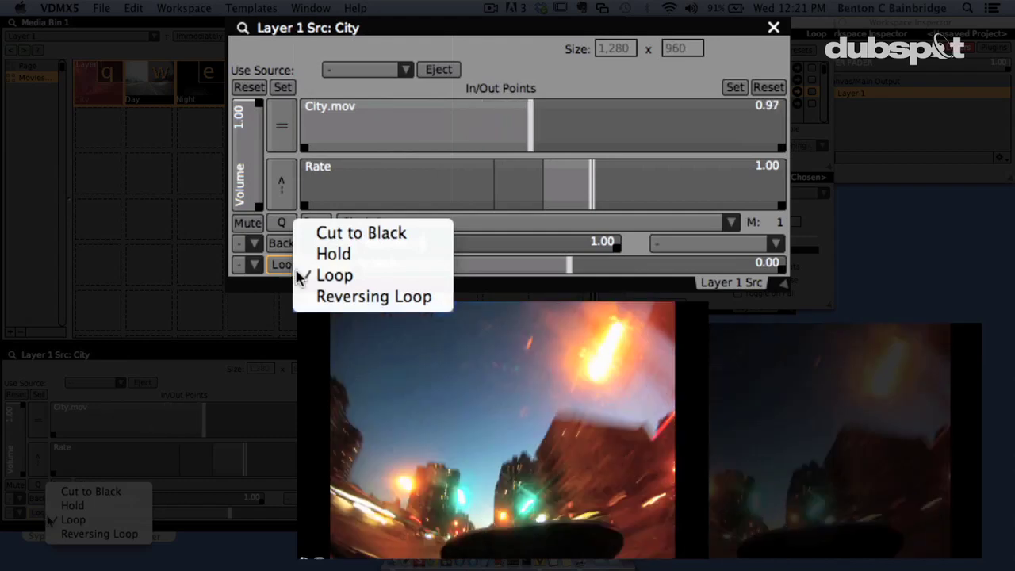
{"action": "left_click", "coordinate": [341, 296]}
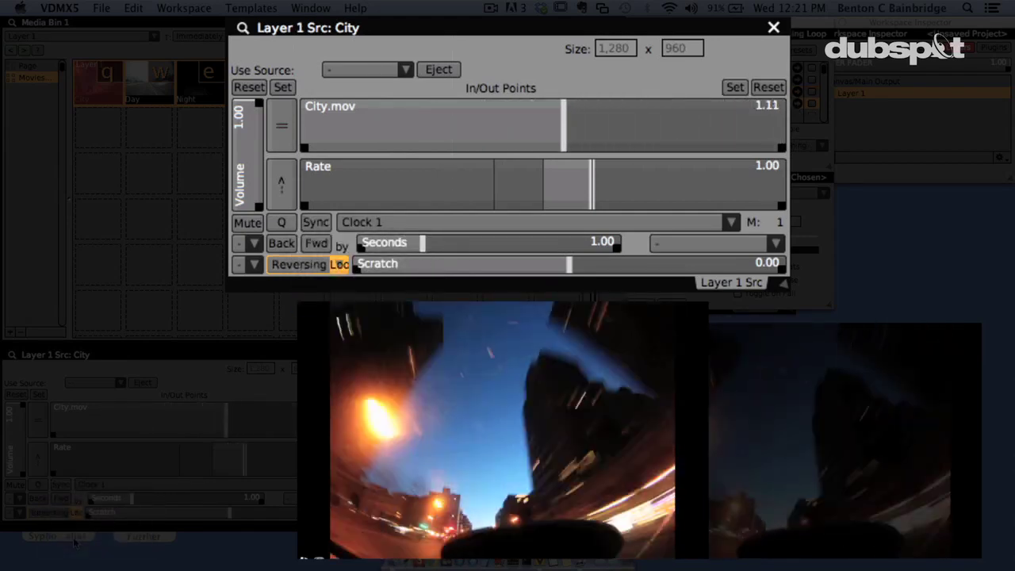
{"action": "left_click", "coordinate": [308, 269]}
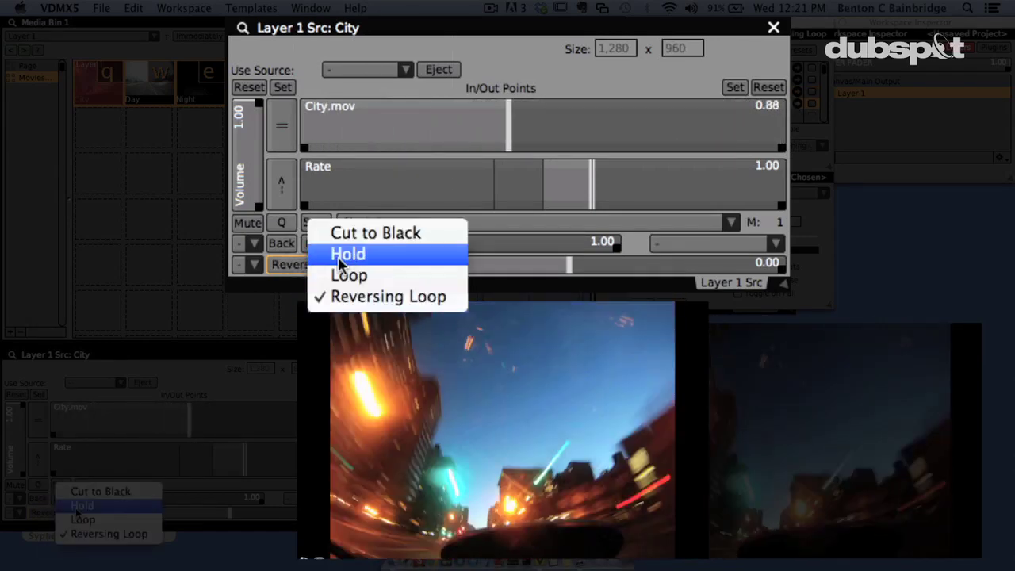
{"action": "left_click", "coordinate": [343, 255]}
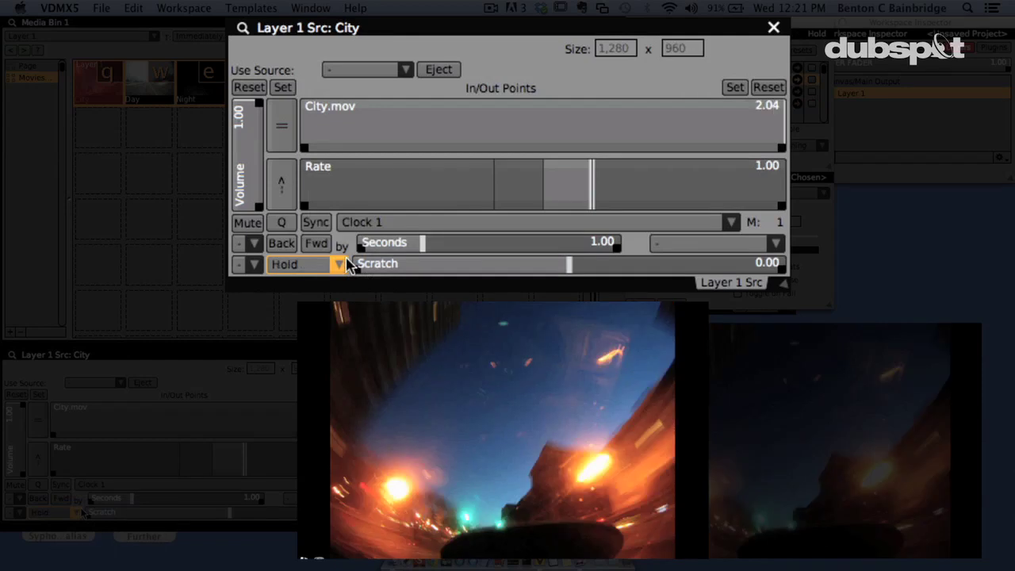
{"action": "left_click", "coordinate": [312, 265]}
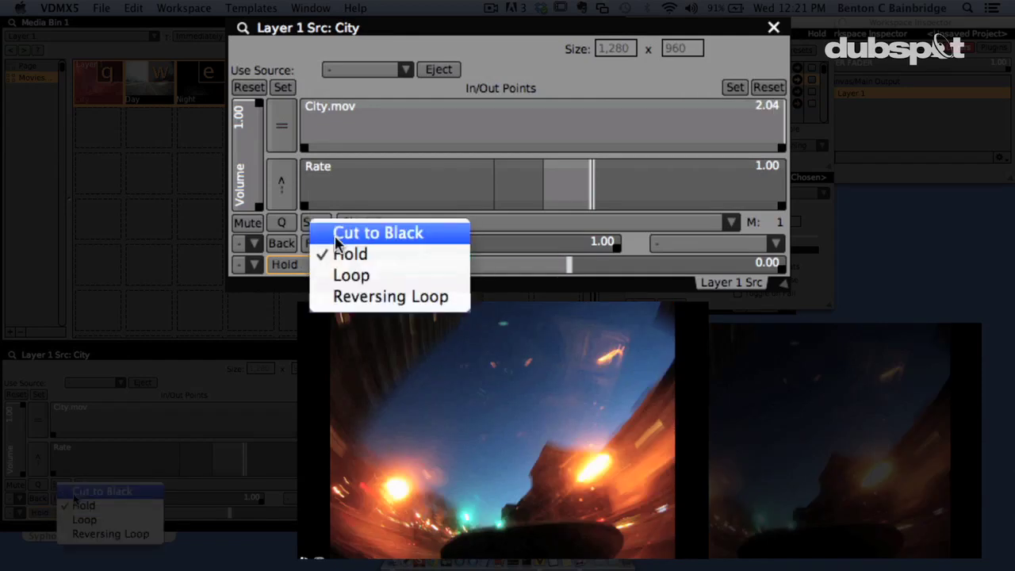
{"action": "left_click", "coordinate": [335, 234]}
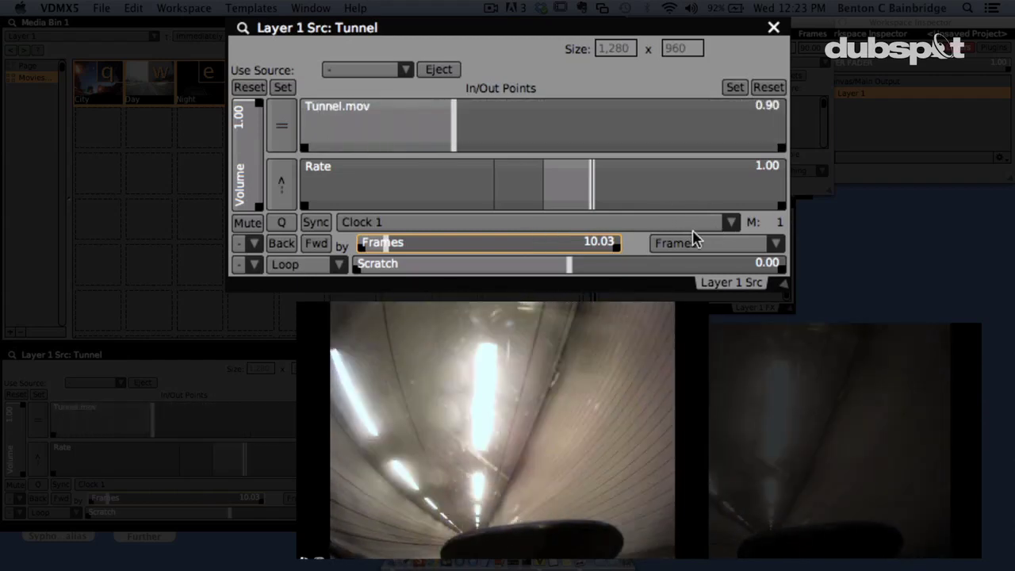
Set Tunnel's skip to 10.52 Frames, skip forward, and open the Back button's data-source options
{"action": "left_click", "coordinate": [716, 249]}
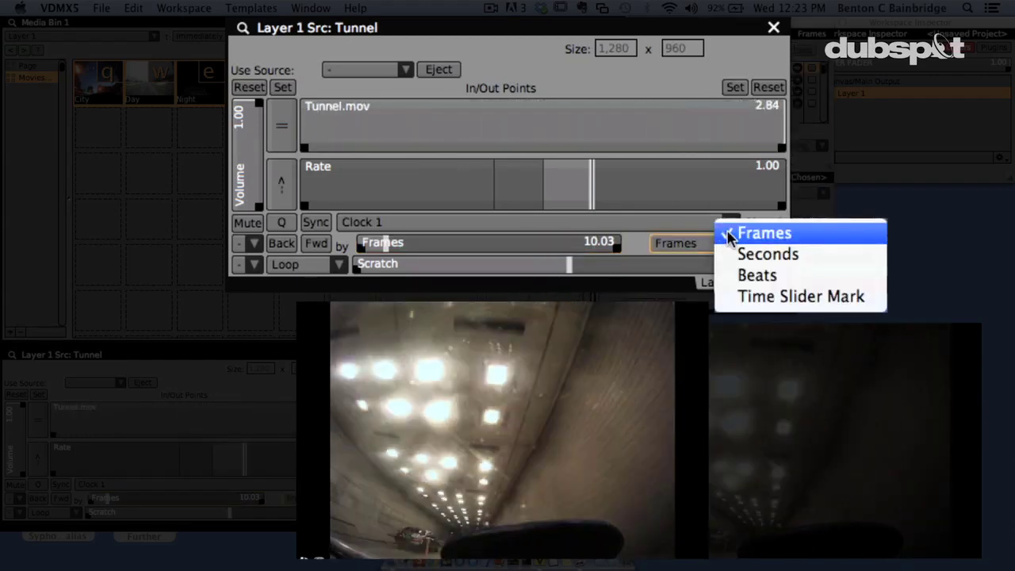
{"action": "left_click", "coordinate": [738, 233]}
{"action": "left_click_drag", "start_coordinate": [392, 244], "coordinate": [388, 246]}
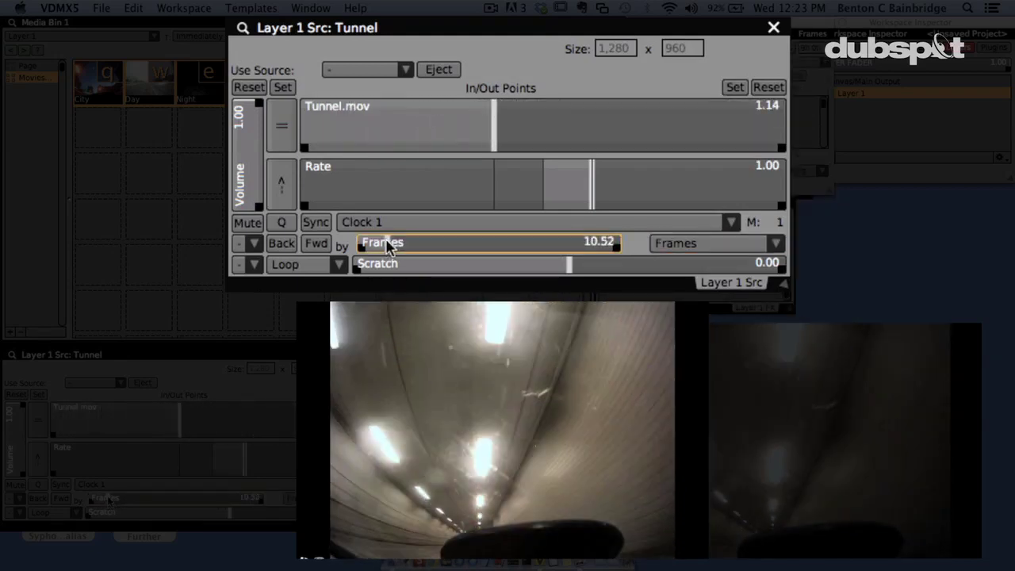
{"action": "left_click", "coordinate": [318, 249]}
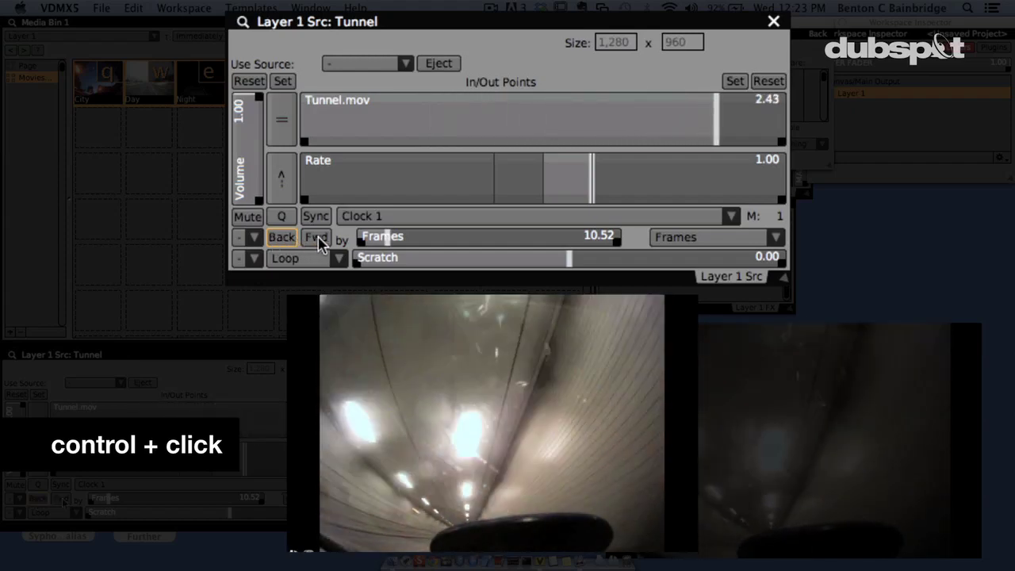
{"action": "right_click", "coordinate": [286, 240]}
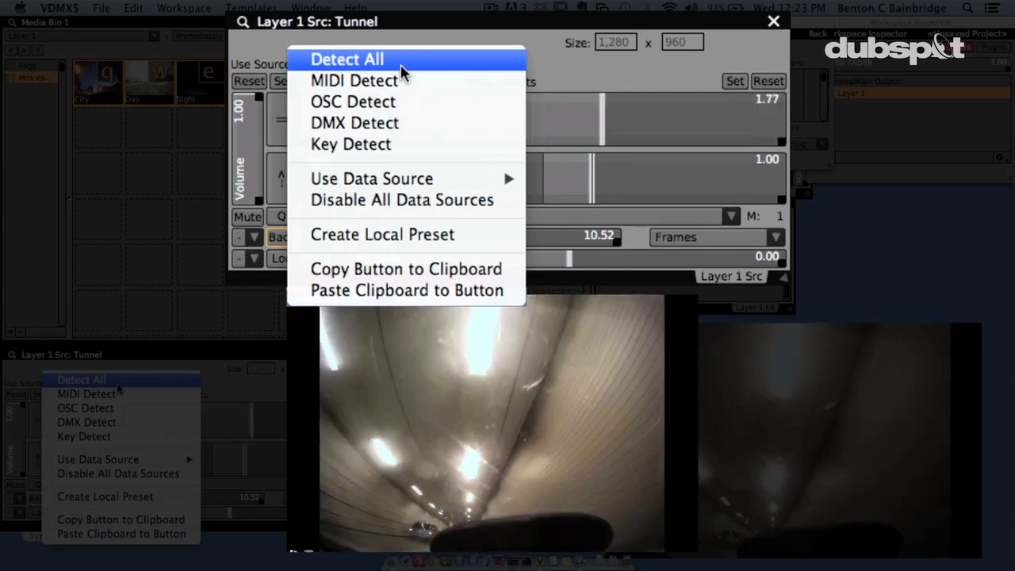
Set both the Back and Fwd playback buttons to Detect All
{"action": "left_click", "coordinate": [401, 67]}
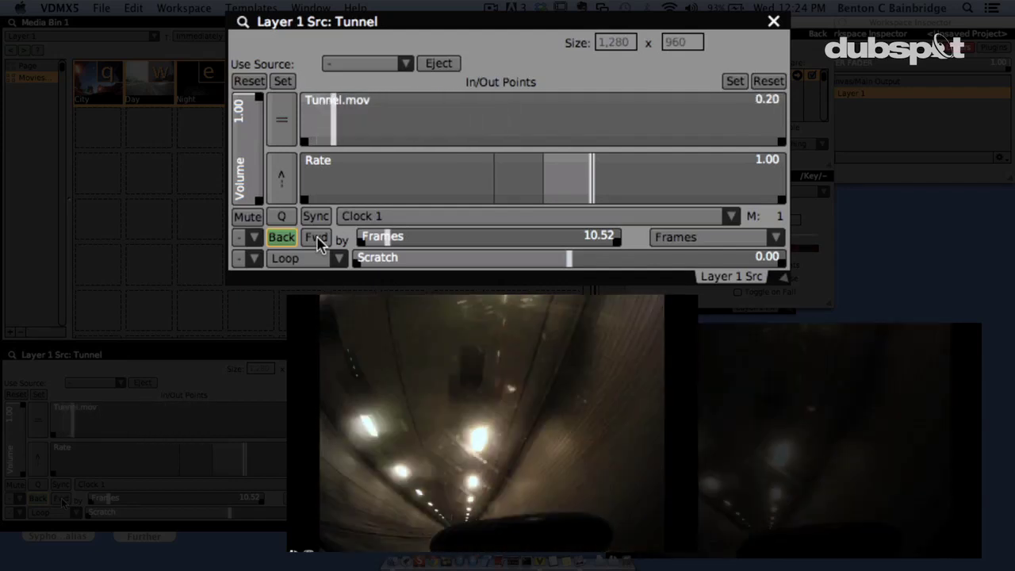
{"action": "right_click", "coordinate": [317, 243]}
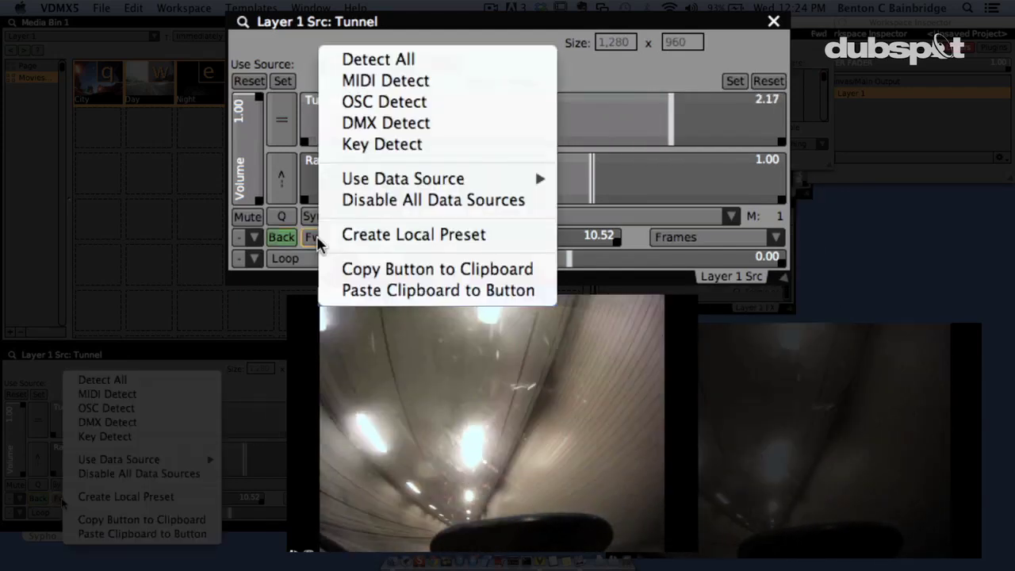
{"action": "left_click", "coordinate": [422, 67]}
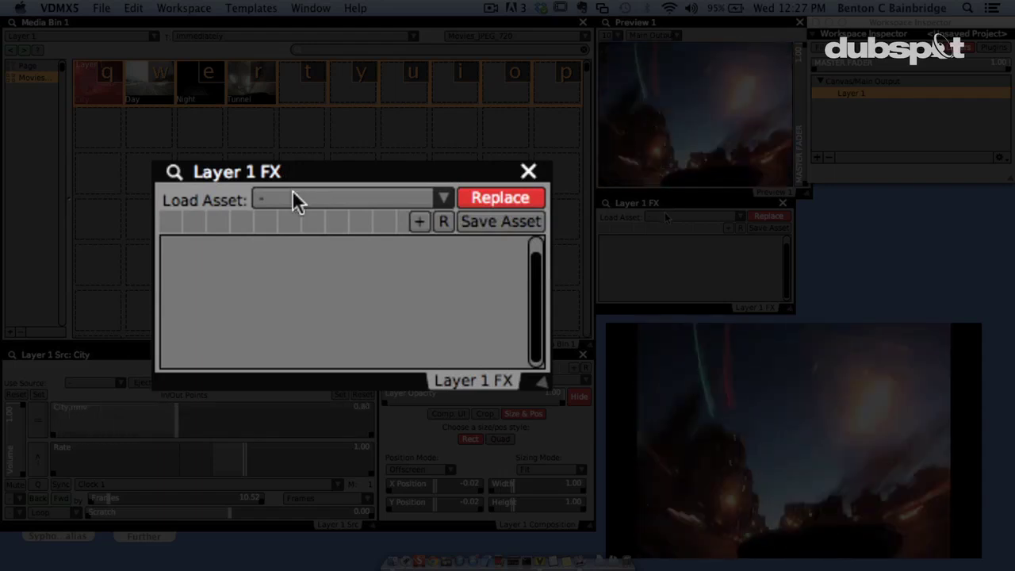
Apply Color Effect > Color Invert to Layer 1 as a trial effect
{"action": "left_click", "coordinate": [291, 194]}
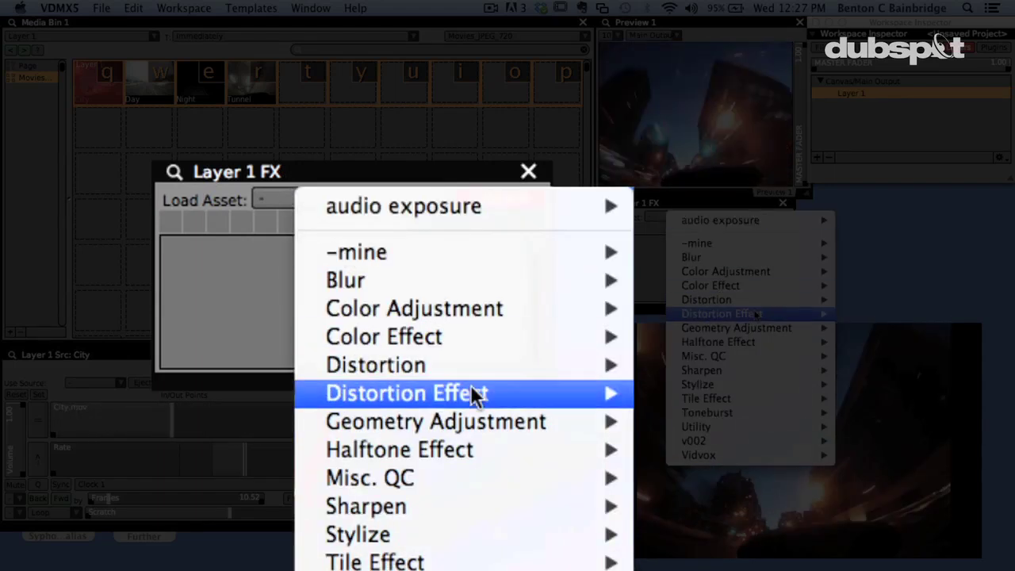
{"action": "mouse_move", "coordinate": [511, 346]}
{"action": "left_click", "coordinate": [683, 418]}
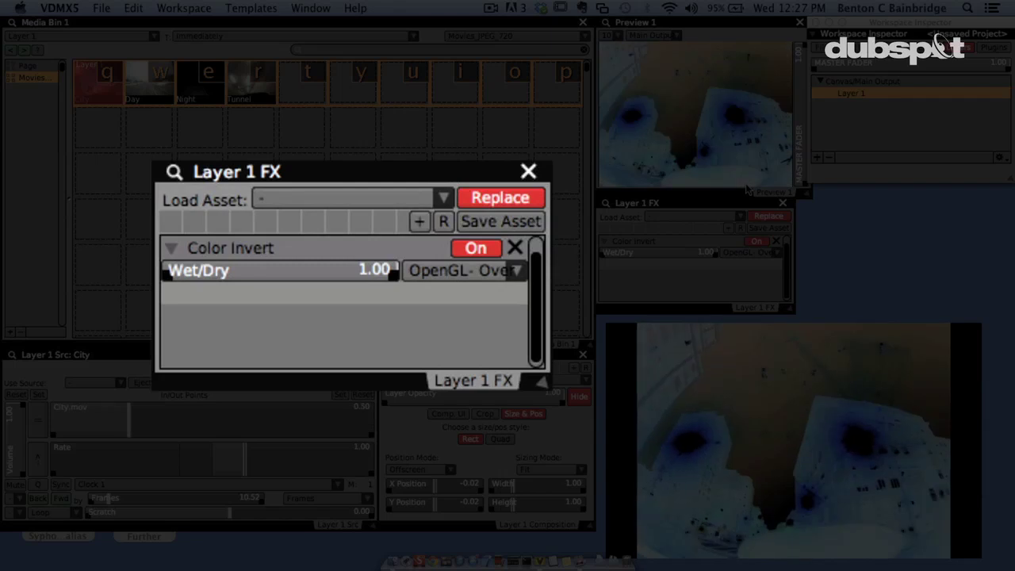
Swap in Geometry Adjustment > FrameHold-Manual, enlarge the FX panel, and switch Replace to Add
{"action": "left_click", "coordinate": [687, 217]}
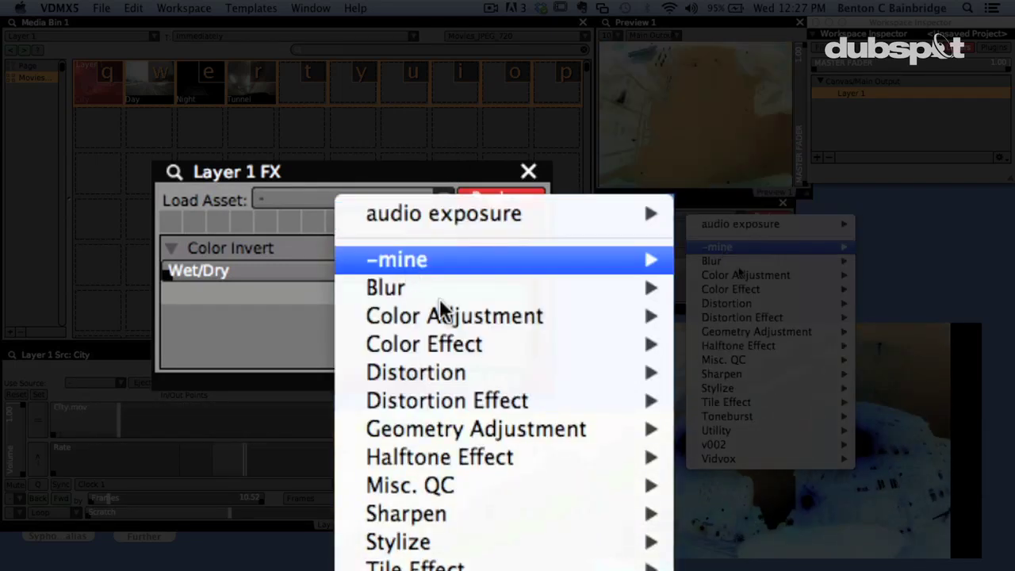
{"action": "mouse_move", "coordinate": [508, 428]}
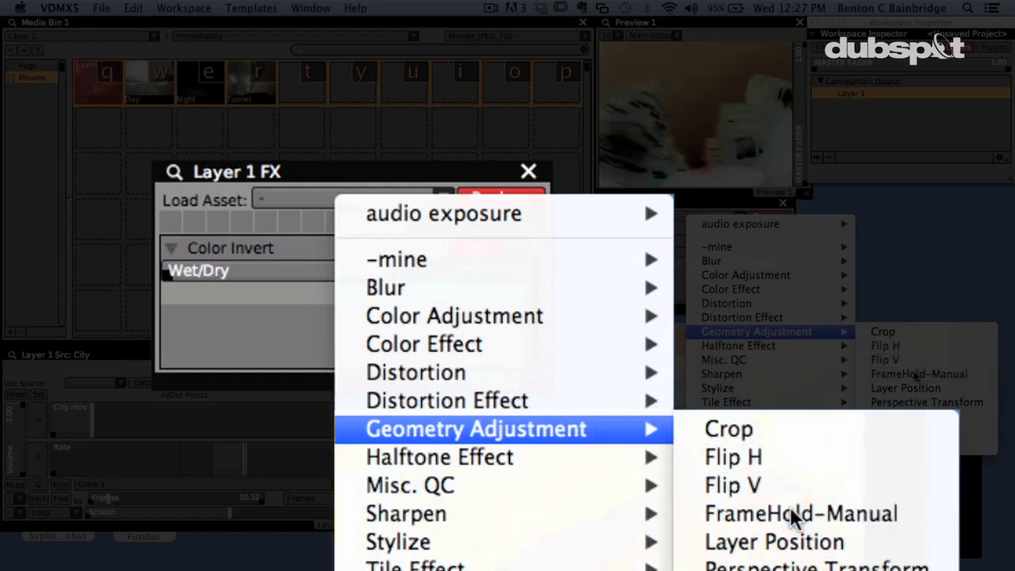
{"action": "left_click", "coordinate": [730, 514]}
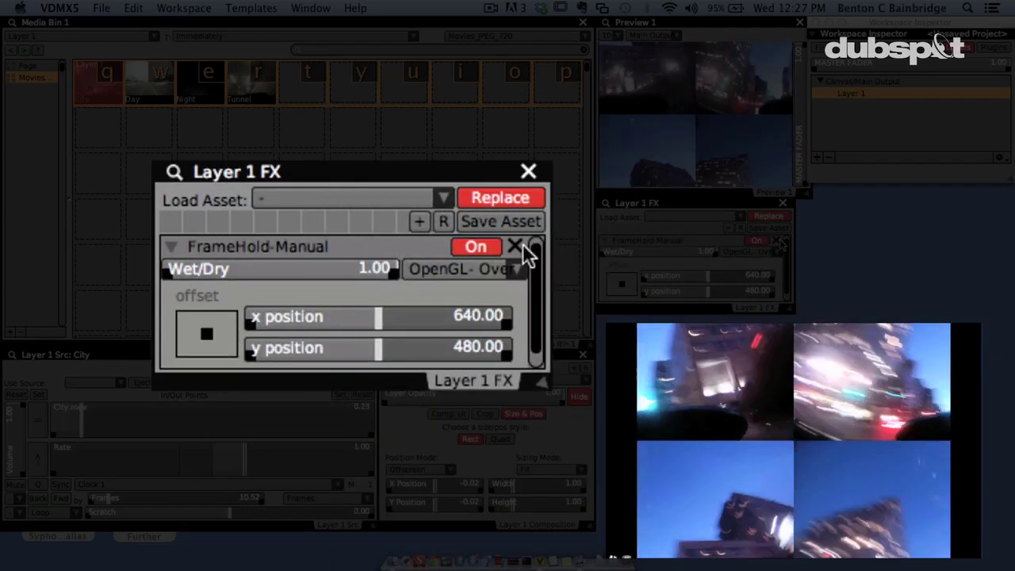
{"action": "left_click_drag", "start_coordinate": [546, 381], "coordinate": [546, 397]}
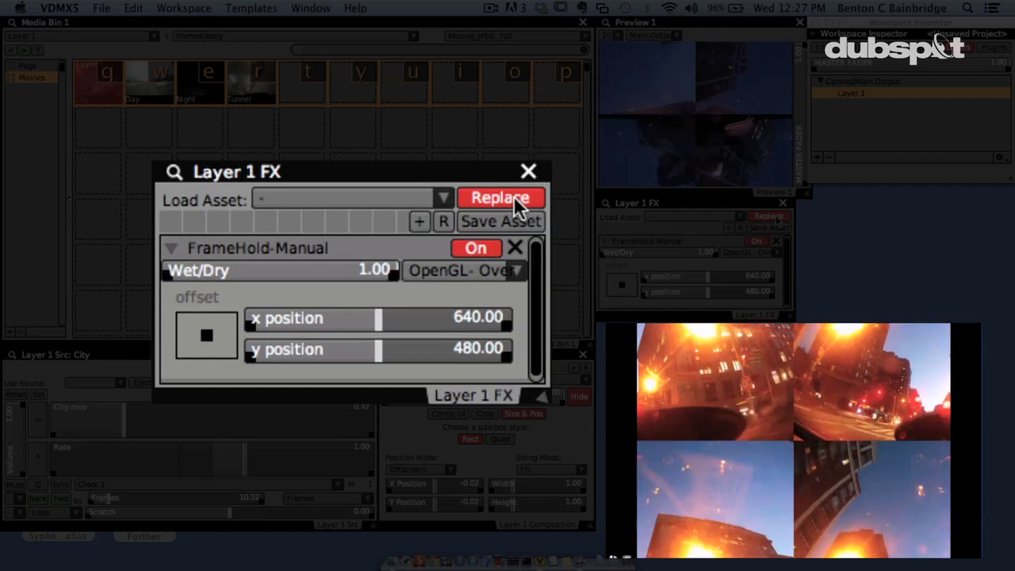
{"action": "left_click", "coordinate": [514, 196]}
Add Utility > Flip-Flop.qtz to the Layer 1 FX chain after FrameHold-Manual
{"action": "left_click", "coordinate": [504, 107]}
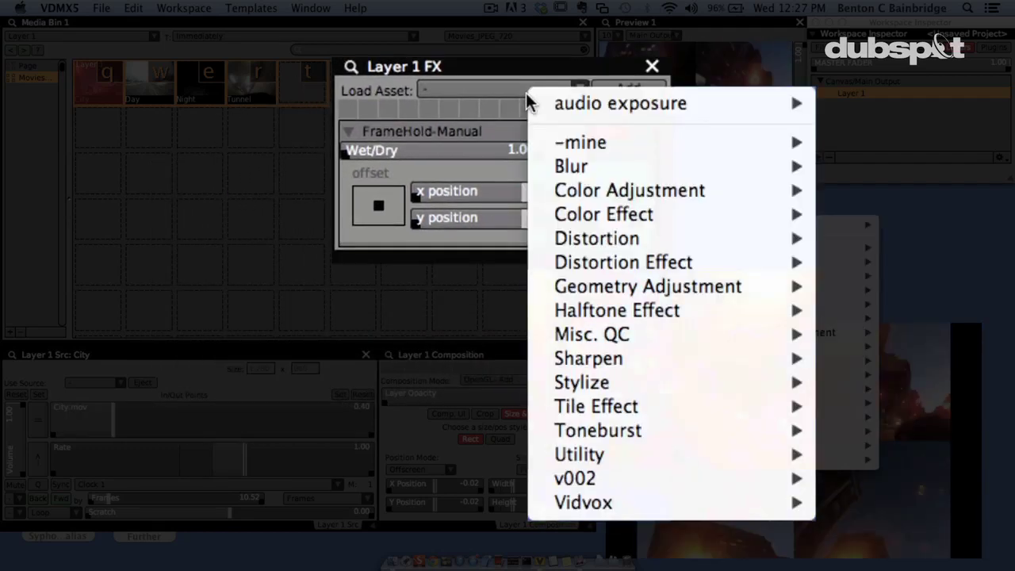
{"action": "mouse_move", "coordinate": [626, 455]}
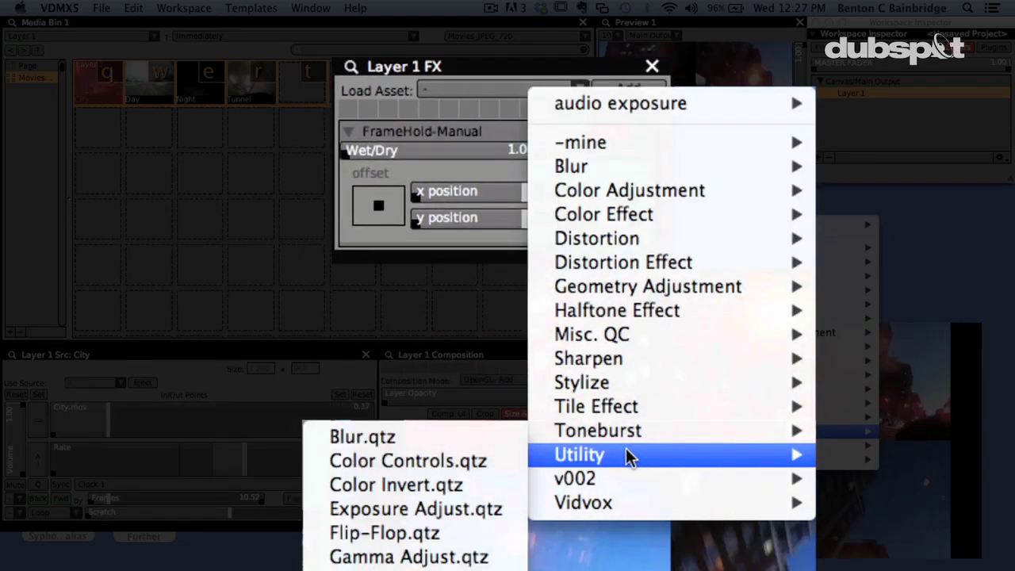
{"action": "left_click", "coordinate": [467, 542]}
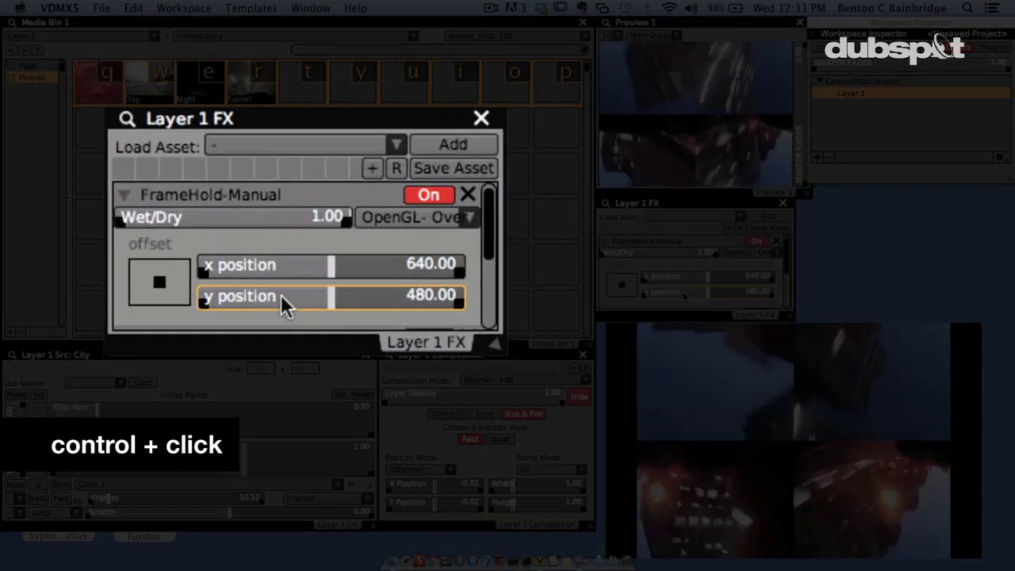
Link FrameHold-Manual's y position slider to the data source Layers > Layer 1 > Normalized Time
{"action": "left_click", "coordinate": [282, 298], "text": "ctrl"}
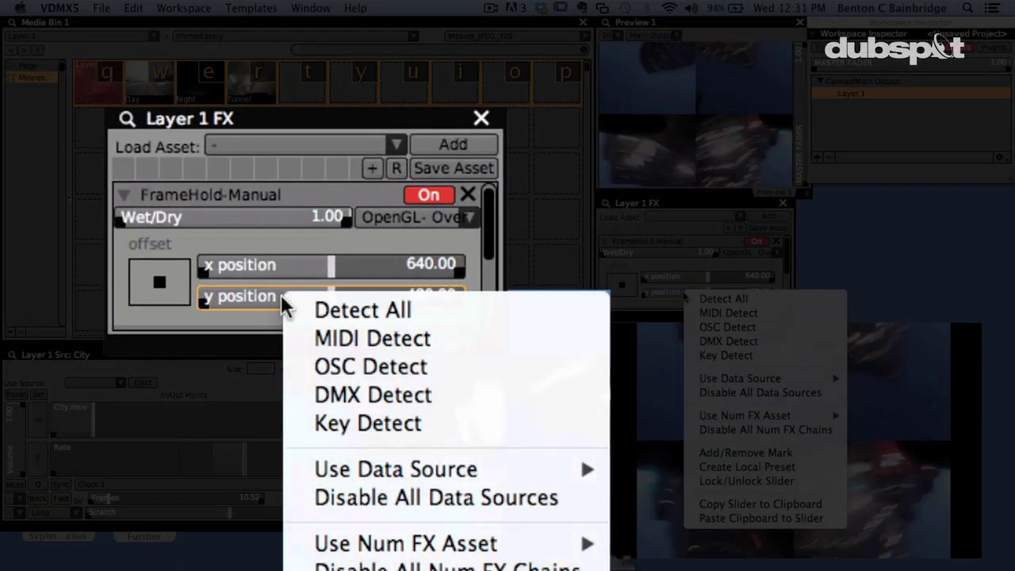
{"action": "mouse_move", "coordinate": [457, 464]}
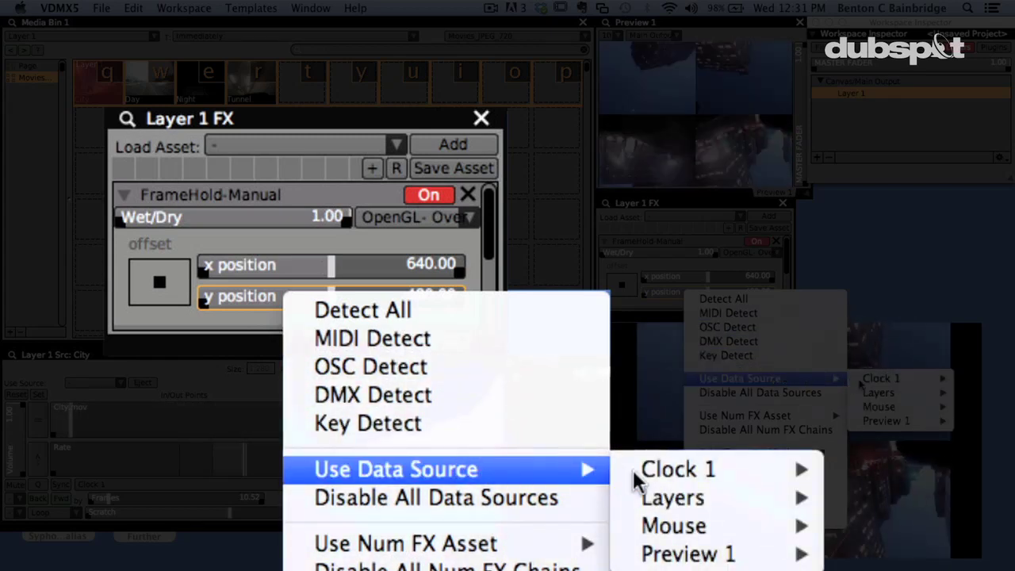
{"action": "mouse_move", "coordinate": [666, 495]}
{"action": "mouse_move", "coordinate": [579, 492]}
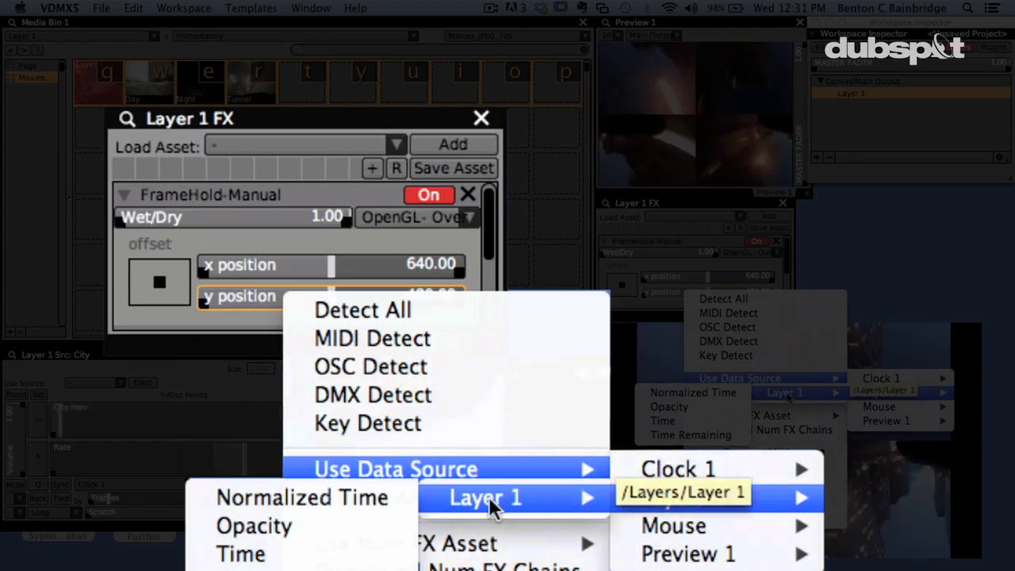
{"action": "left_click", "coordinate": [397, 501]}
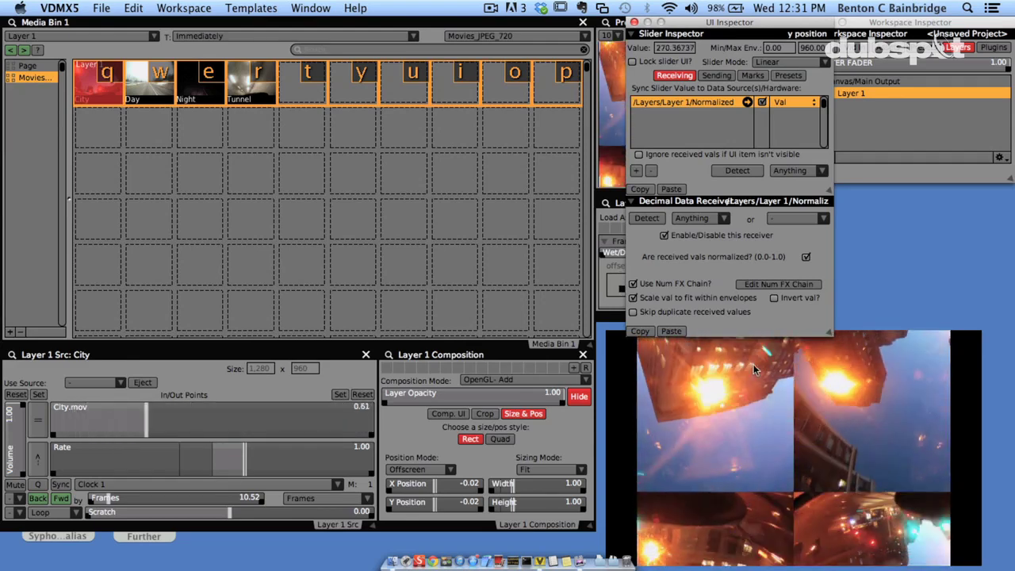
Close the y slider's data-source settings and drag FrameHold's x position down to 0.00
{"action": "left_click", "coordinate": [600, 265]}
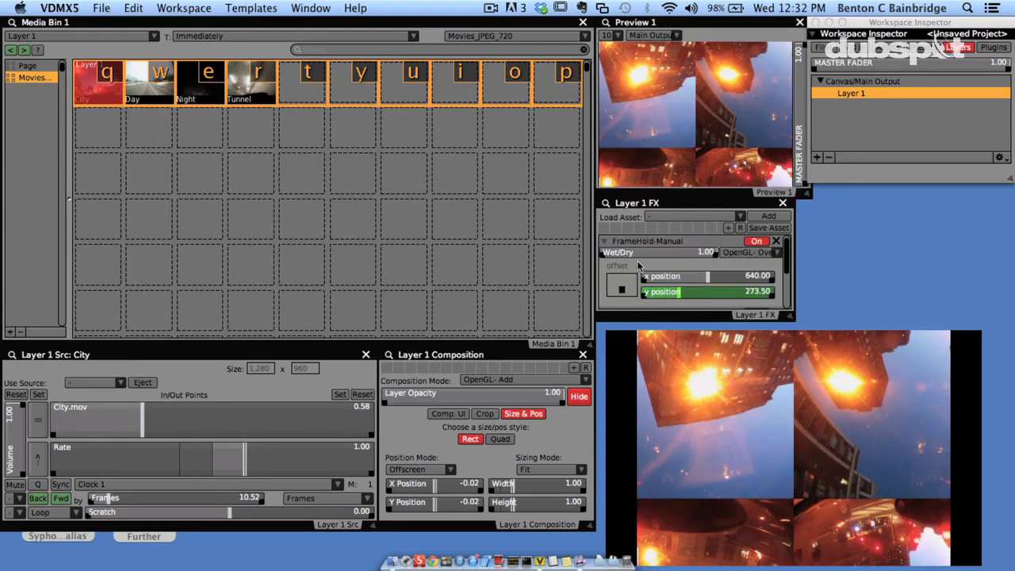
{"action": "left_click_drag", "start_coordinate": [698, 277], "coordinate": [642, 286]}
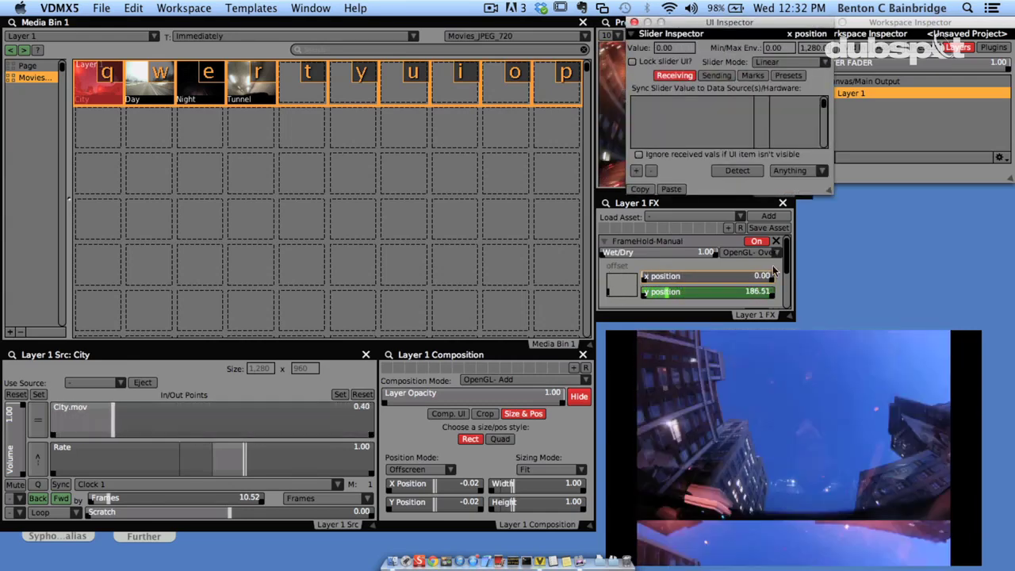
{"action": "scroll", "coordinate": [785, 262], "scroll_direction": "down", "scroll_amount": 5}
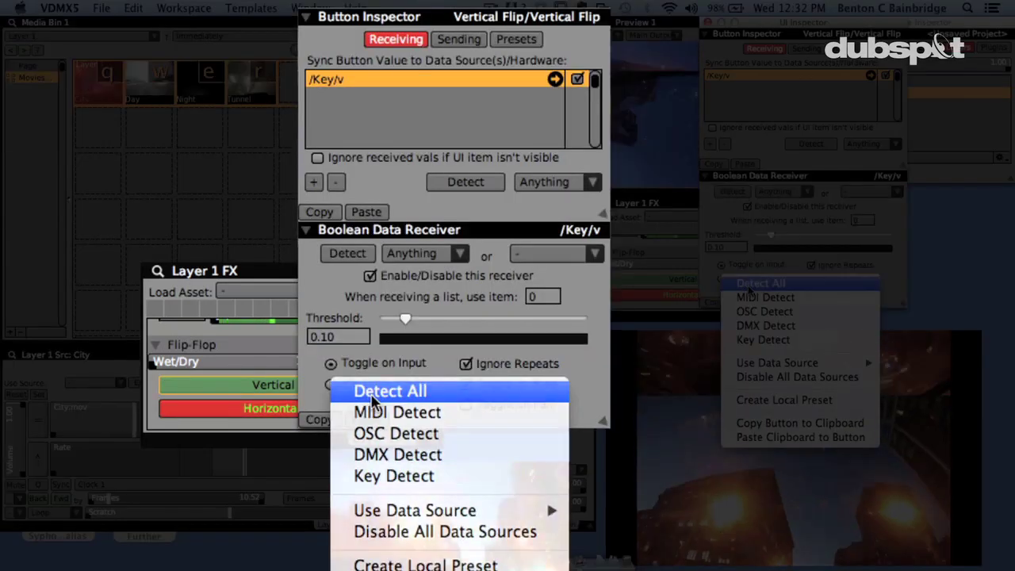
Assign the V key to Flip-Flop's Vertical Flip and the H key to Horizontal Flop
{"action": "key", "text": "Escape"}
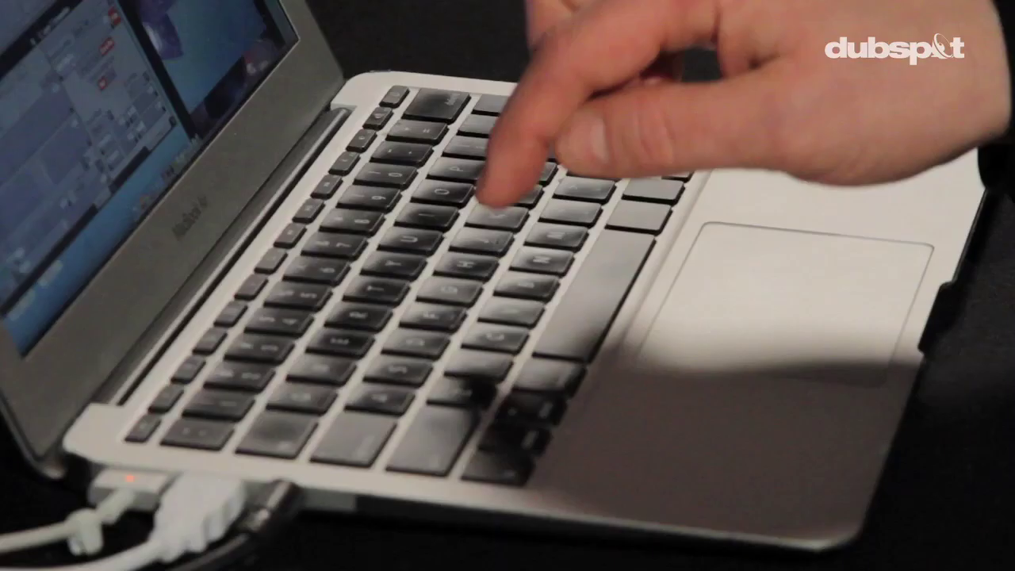
{"action": "key", "text": "v"}
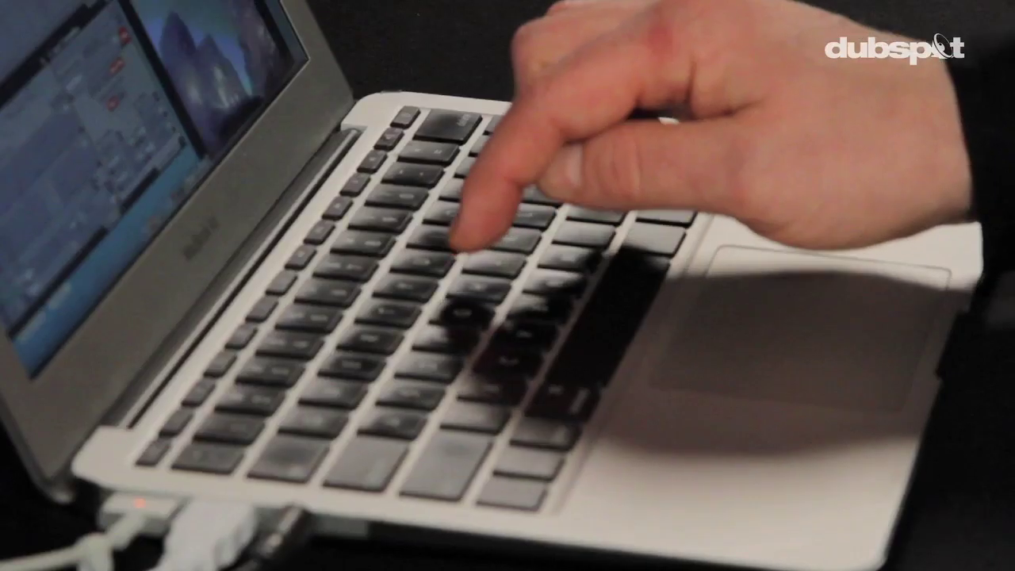
{"action": "key", "text": "h"}
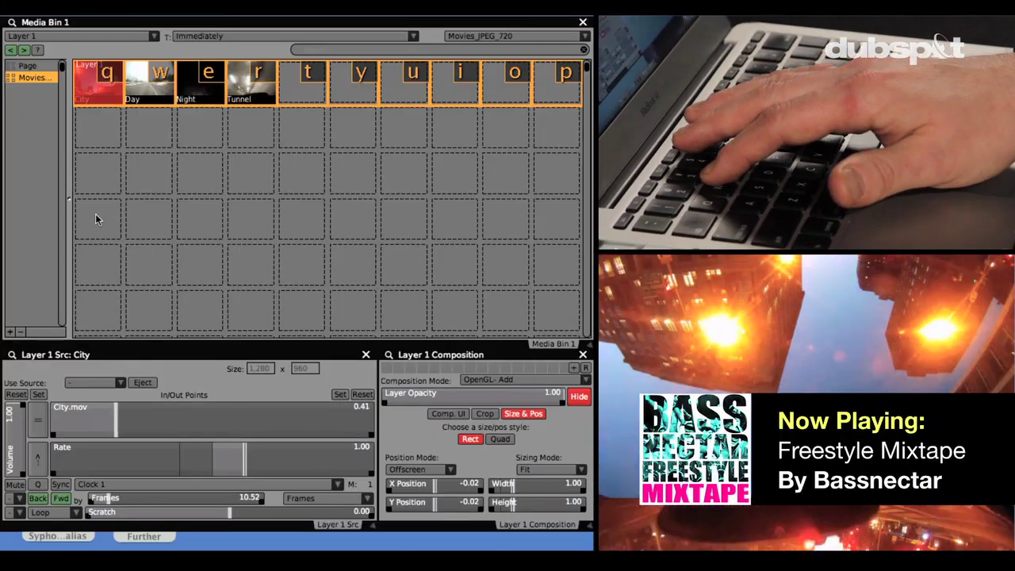
Trigger clips by key: Day (w), City (q), Day, Night (e), Tunnel (r), Day, City, then Tunnel
{"action": "key", "text": "w"}
{"action": "key", "text": "q"}
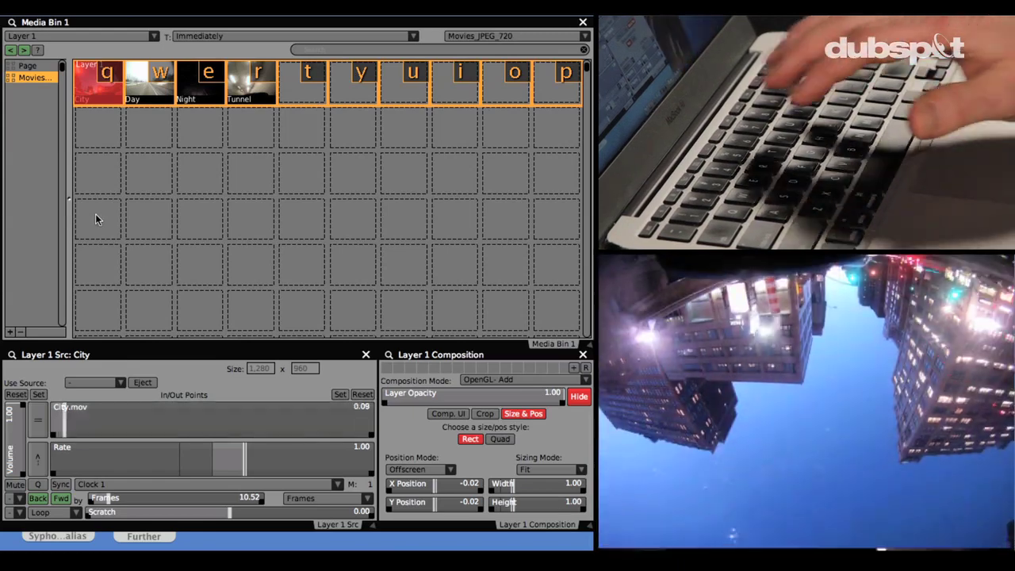
{"action": "key", "text": "w"}
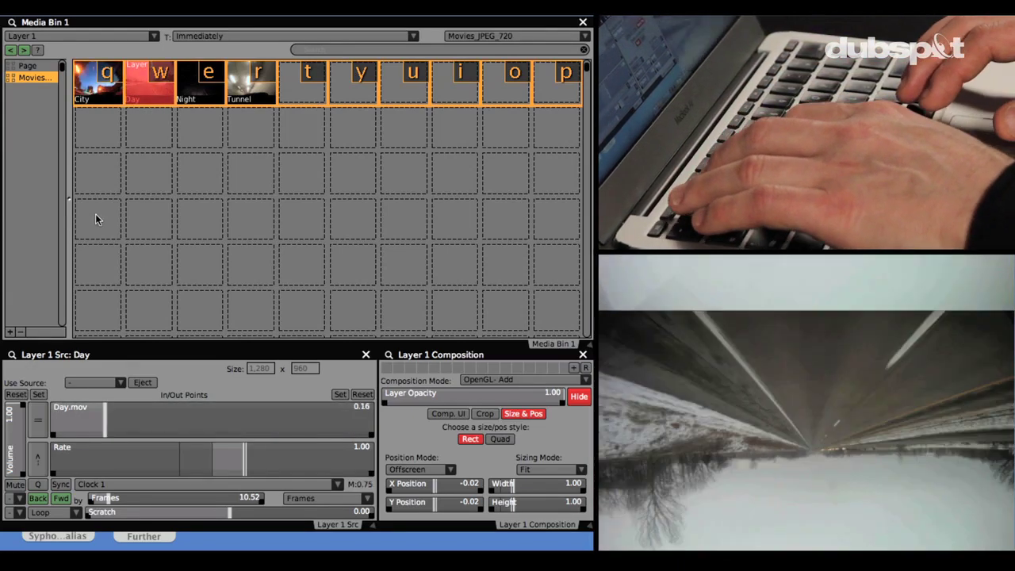
{"action": "key", "text": "e"}
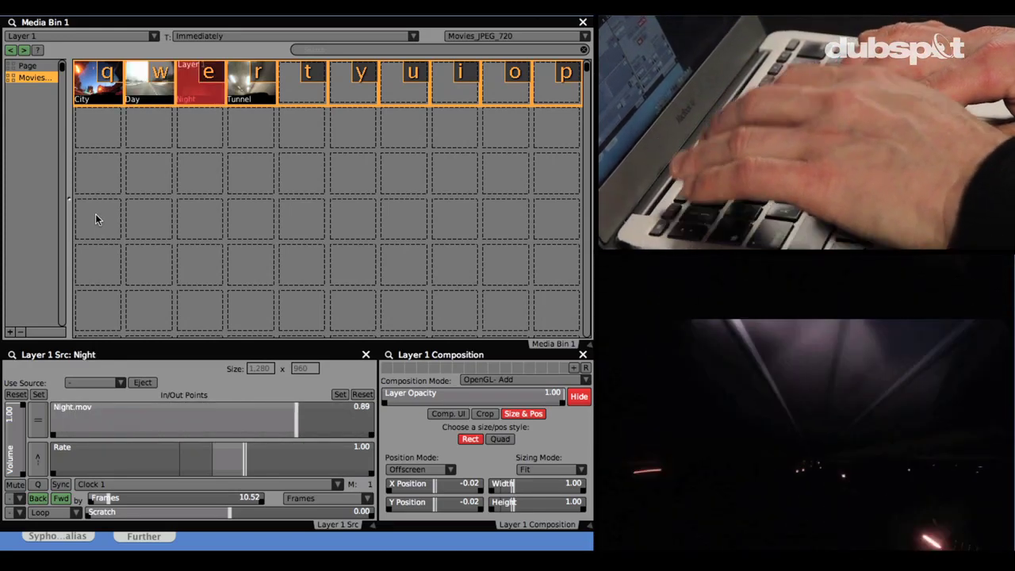
{"action": "key", "text": "r"}
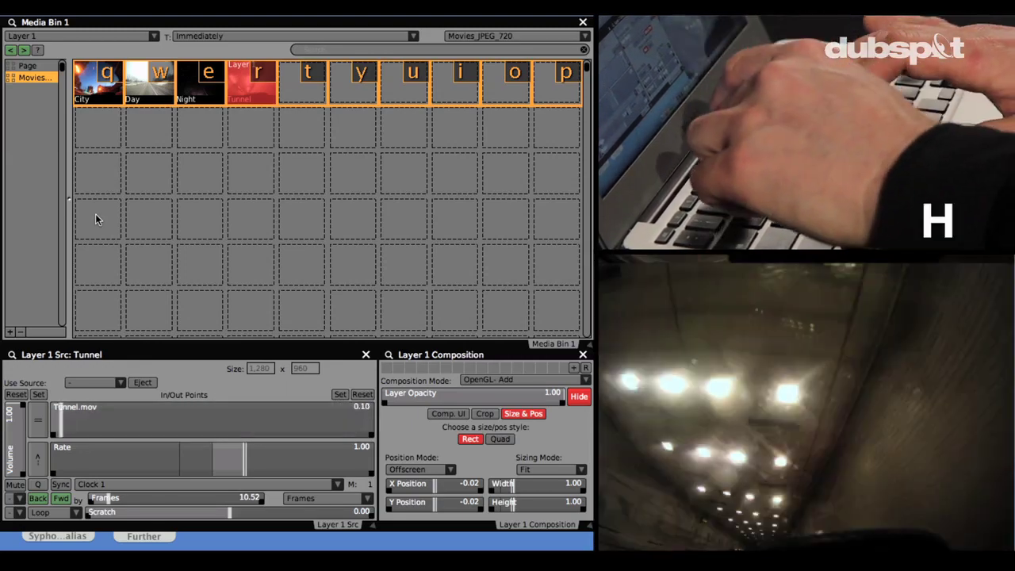
{"action": "key", "text": "w"}
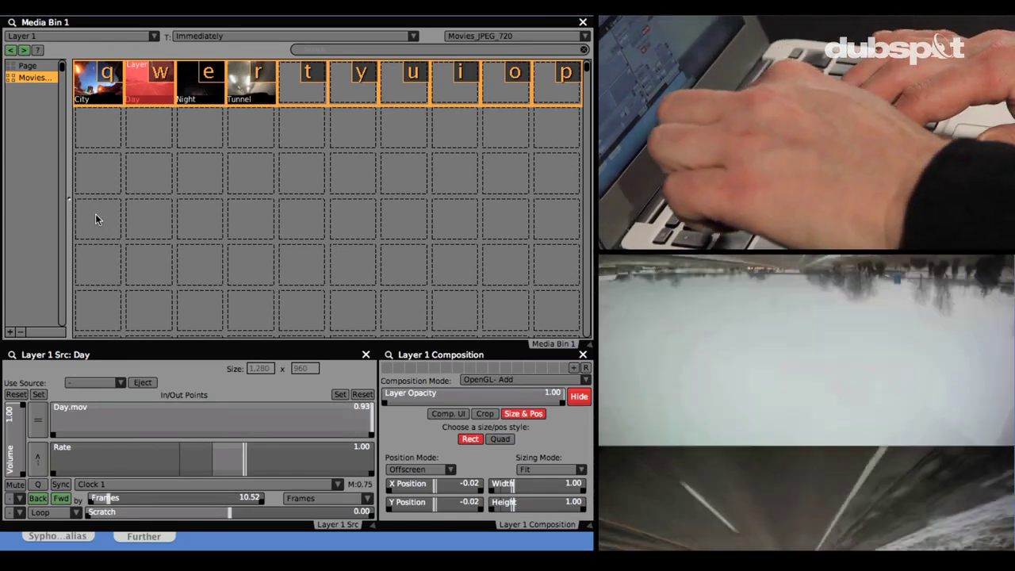
{"action": "key", "text": "q"}
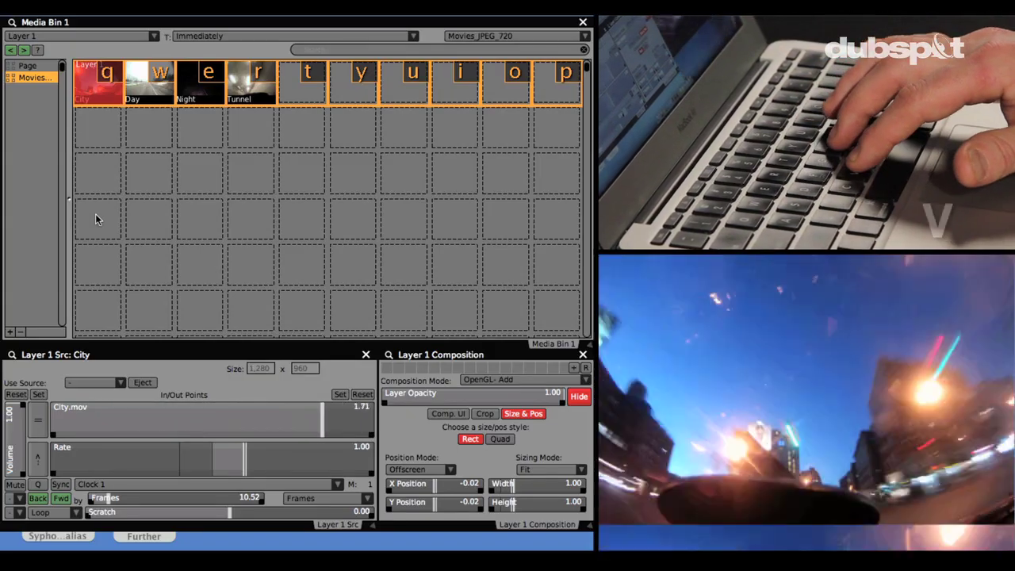
{"action": "key", "text": "r"}
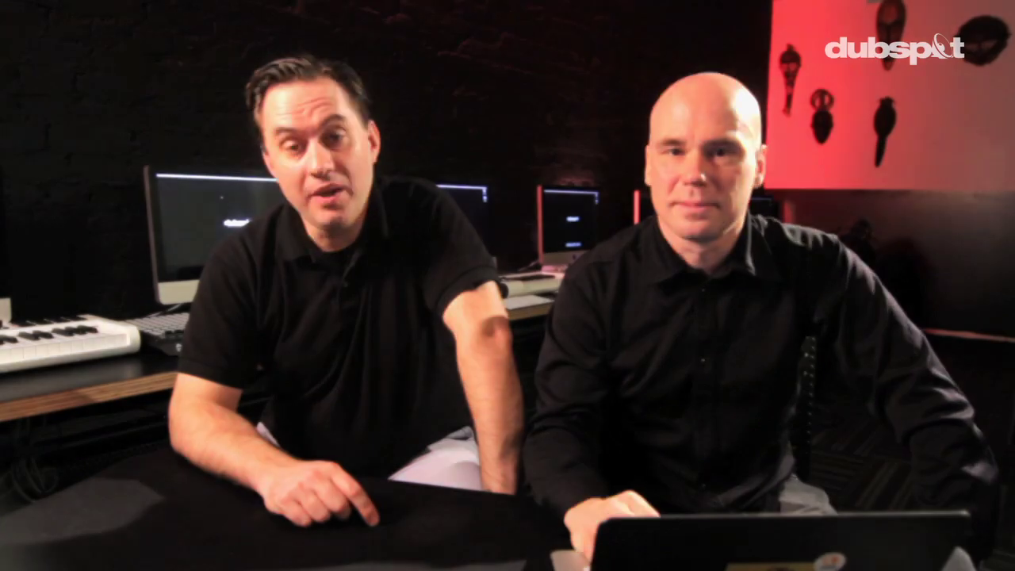